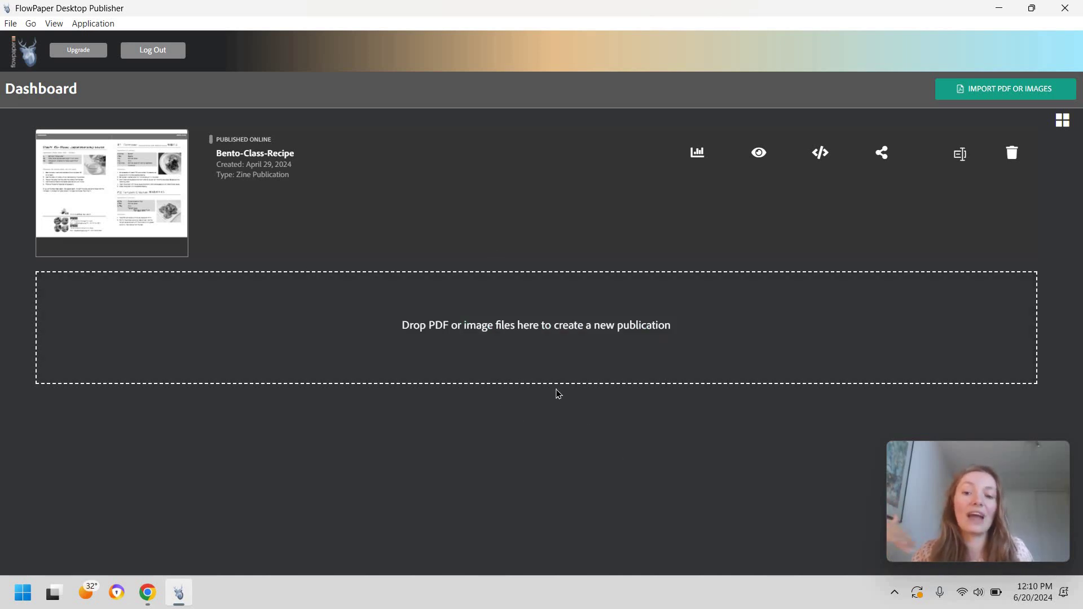
Step: Import the Dalmatia cookbook PDF as a Zine flipbook with the Realistic 3D sub-template
click(568, 363)
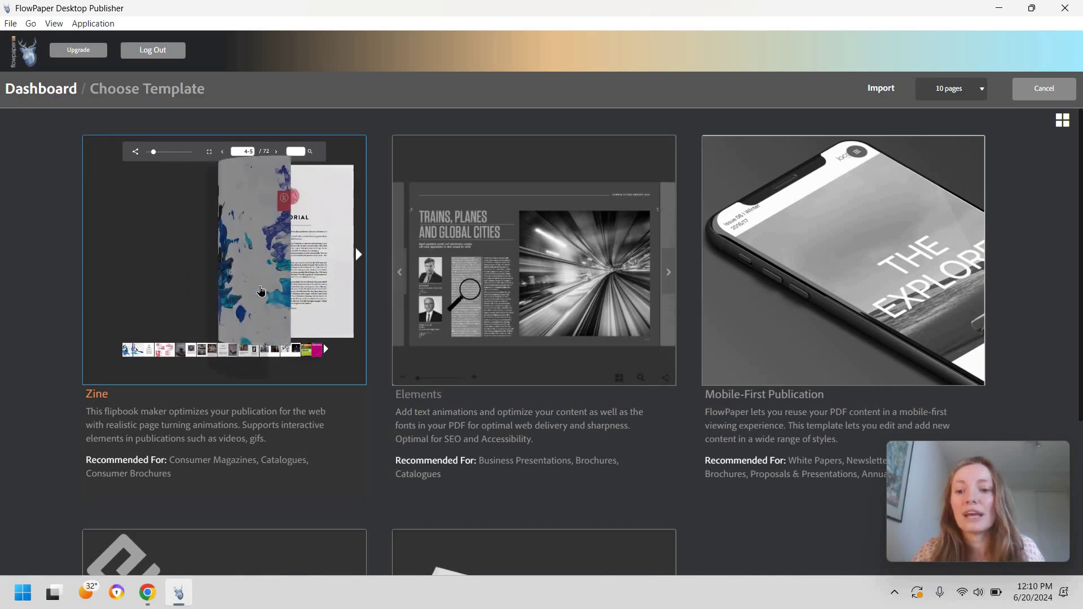
click(212, 393)
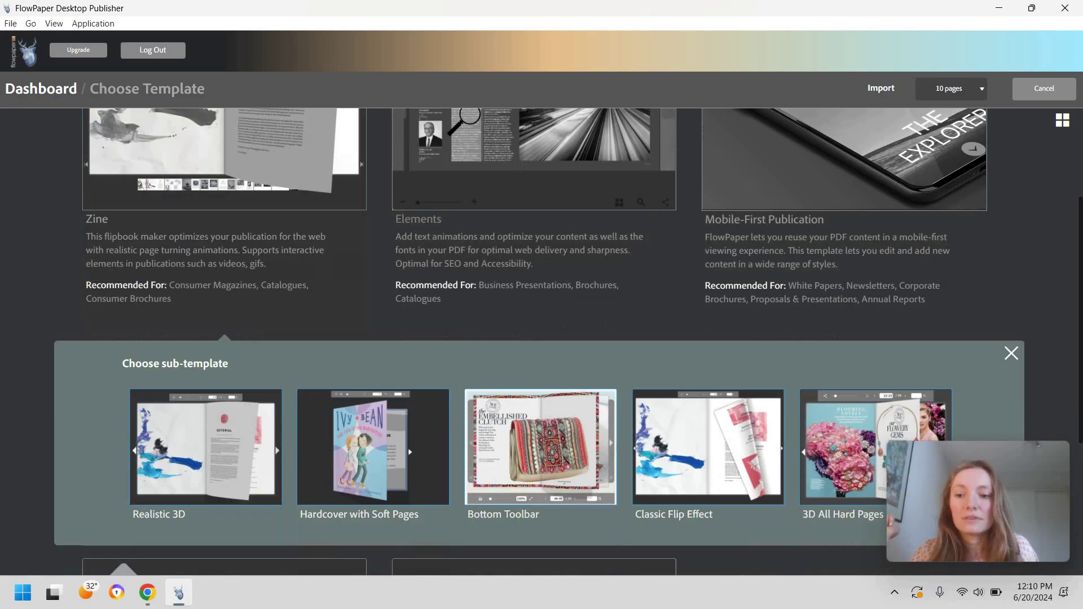
mouse_move(217, 455)
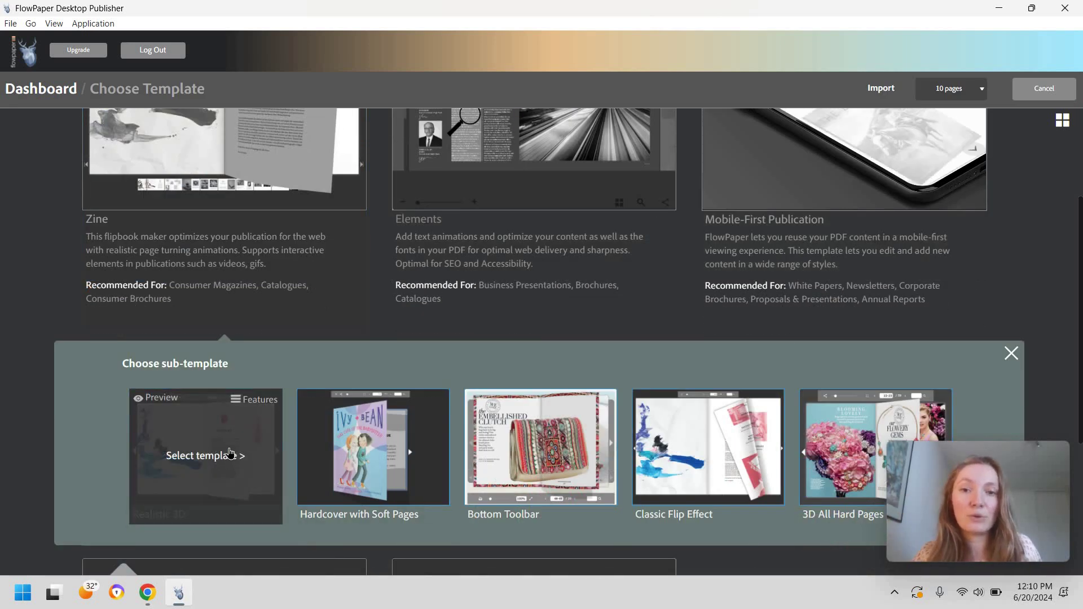
click(240, 466)
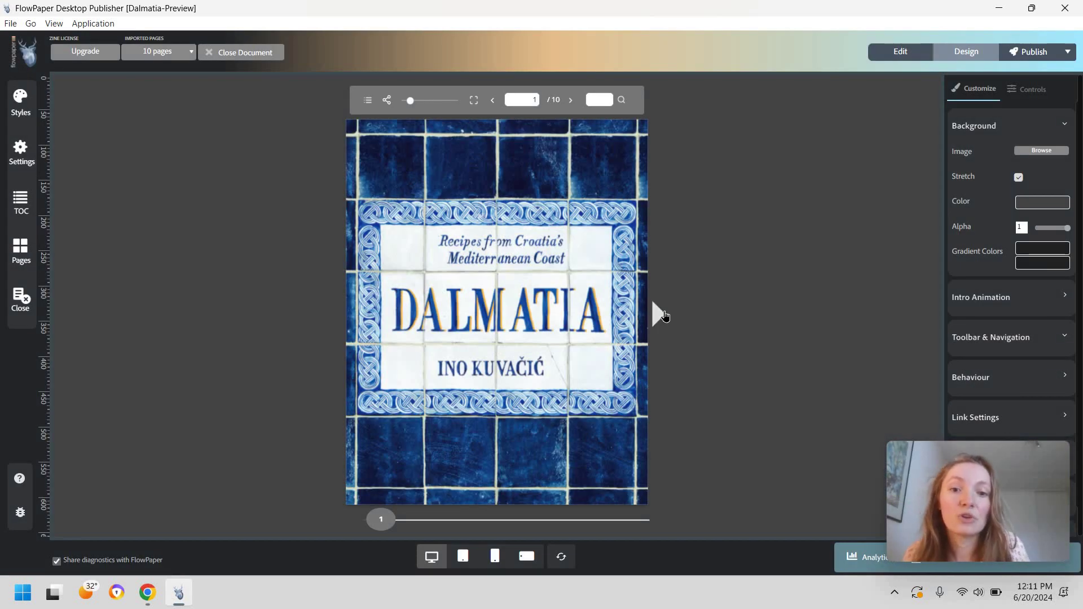
Step: Flip forward through the preview to the Octopus salad page, then back to Zucchini fritters
click(663, 315)
click(809, 314)
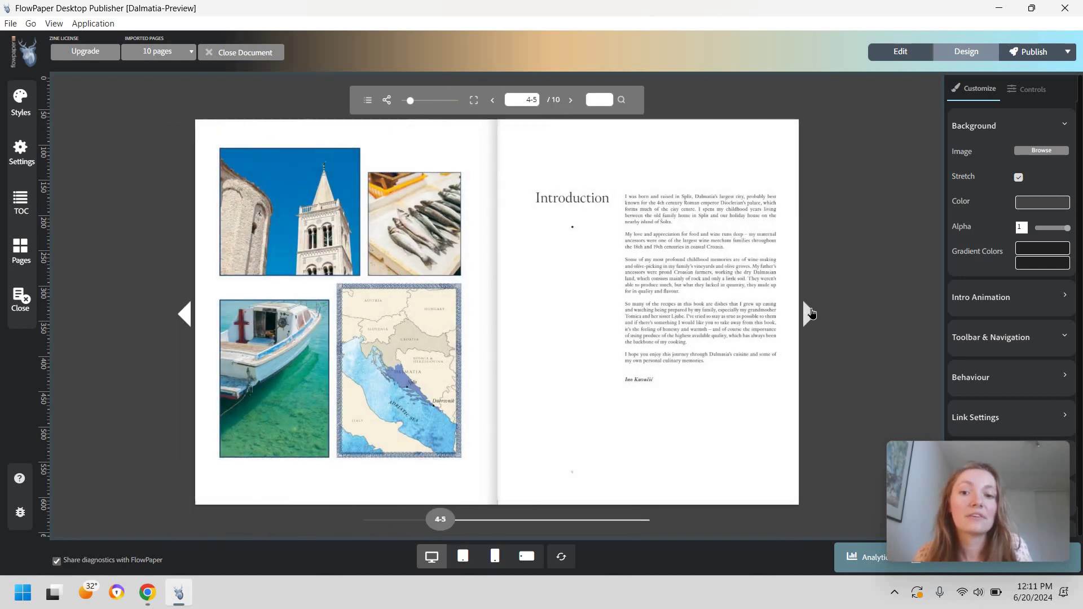
click(809, 314)
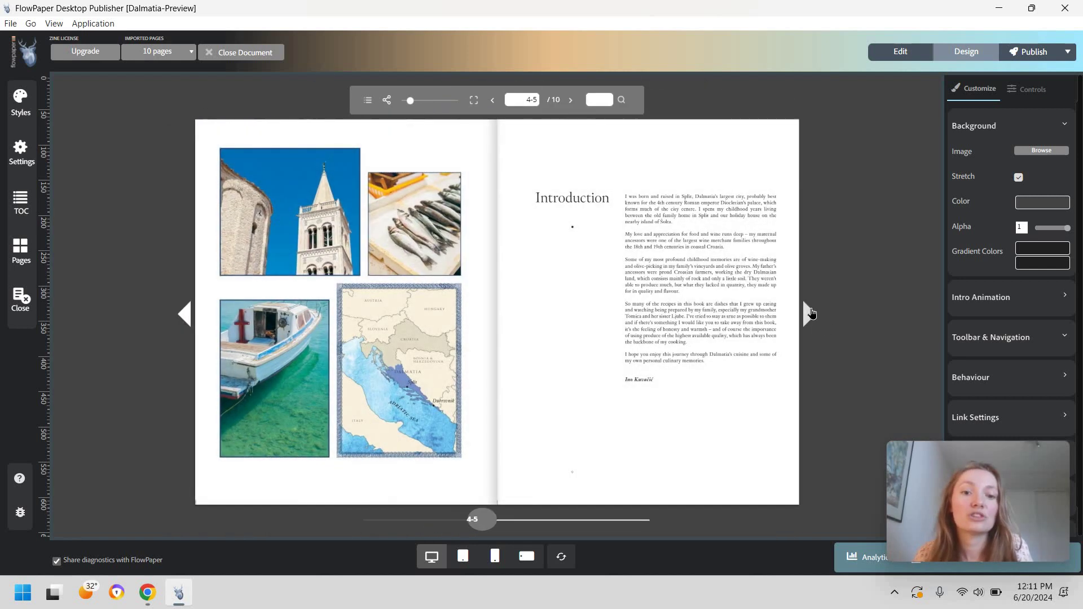
click(809, 314)
click(808, 314)
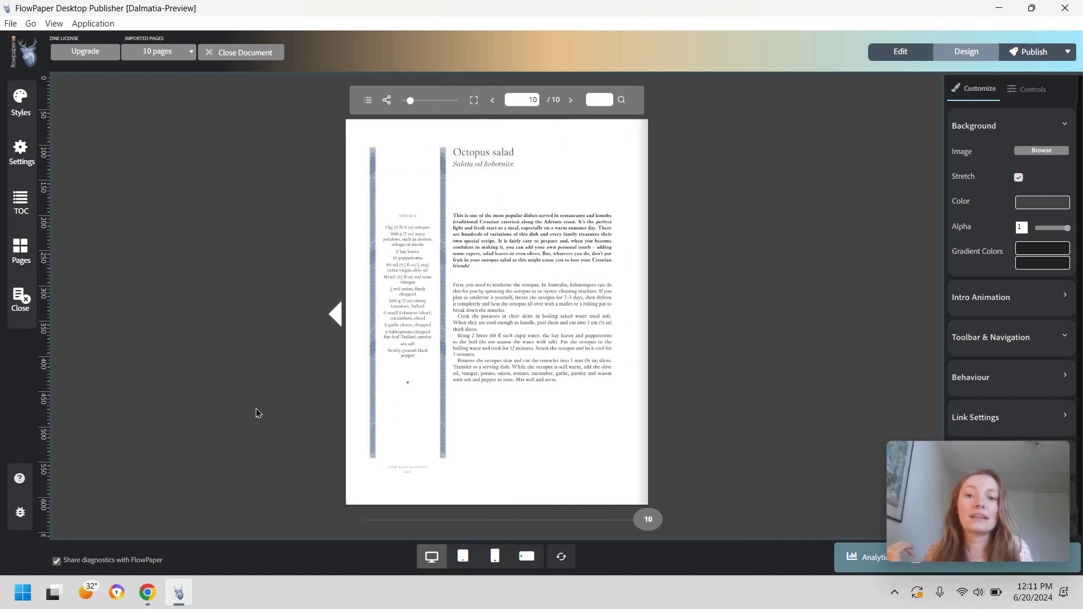
click(335, 314)
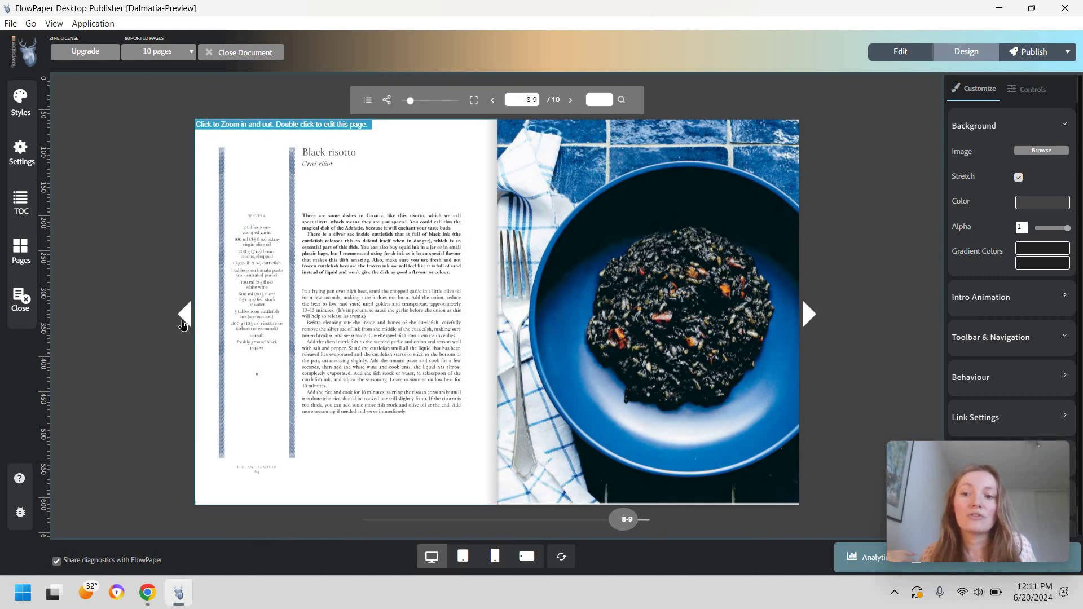
click(184, 314)
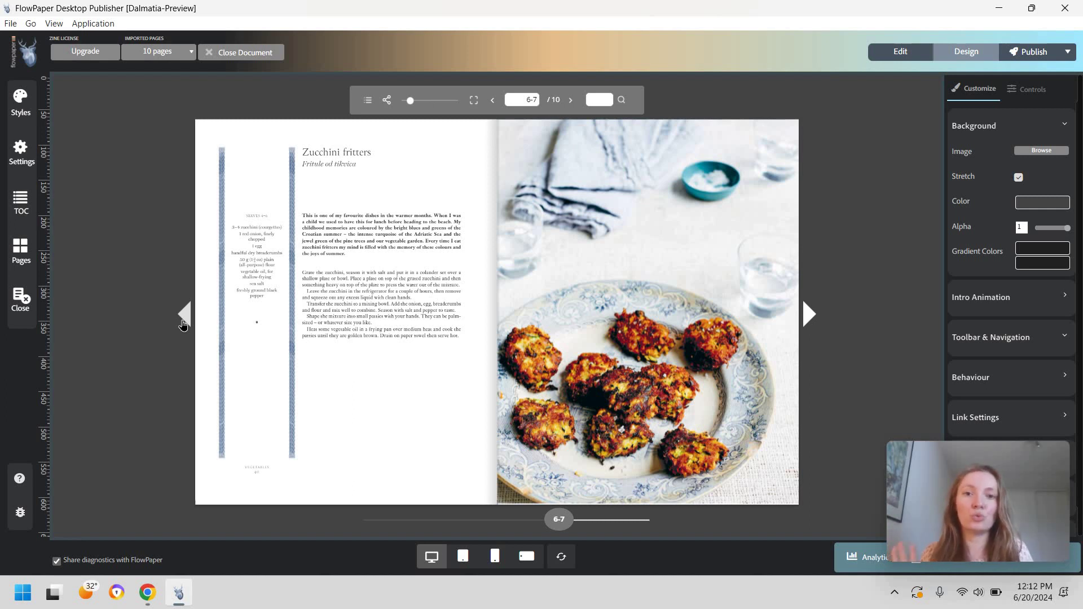
Step: Choose Cloud Hosted publishing and bring up the Publication Protection options
click(1035, 52)
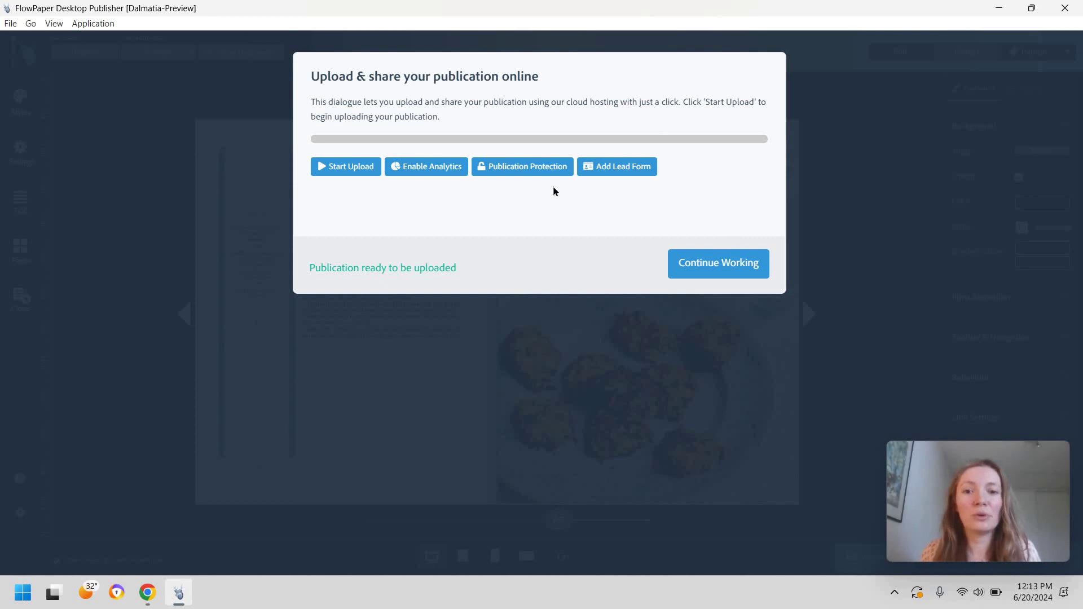
click(546, 168)
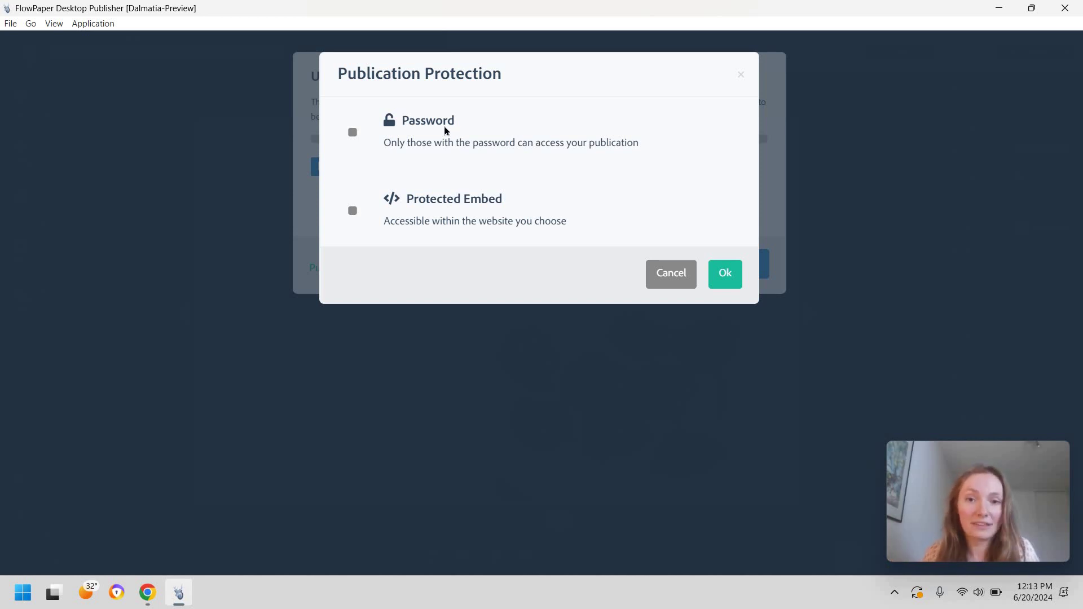
Step: Enable Password protection with a new viewer password, then start the cloud upload
click(353, 132)
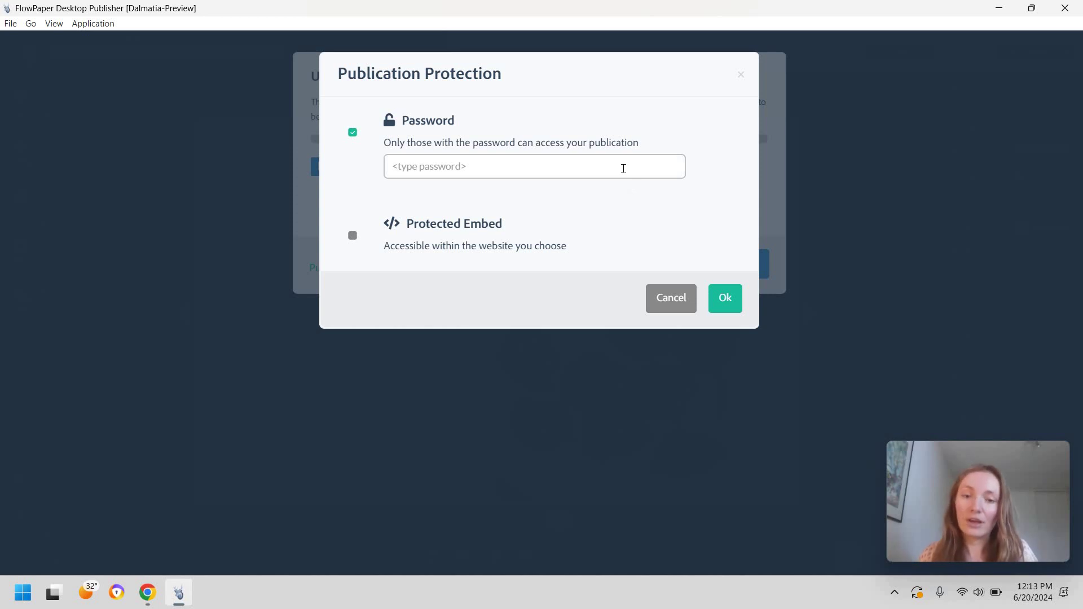
click(468, 163)
key(ctrl+a)
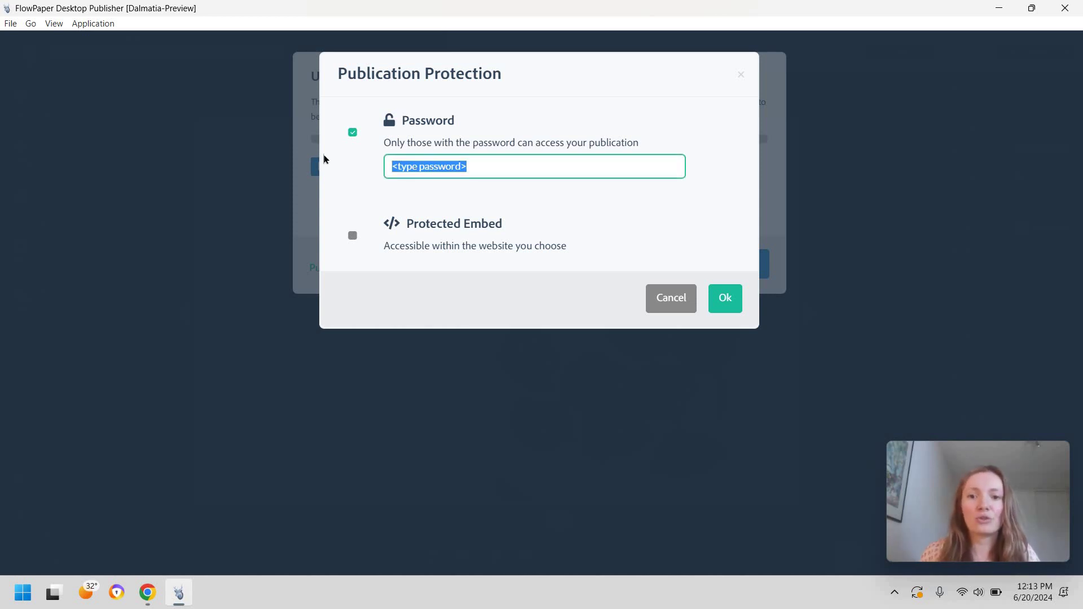
key(BackSpace)
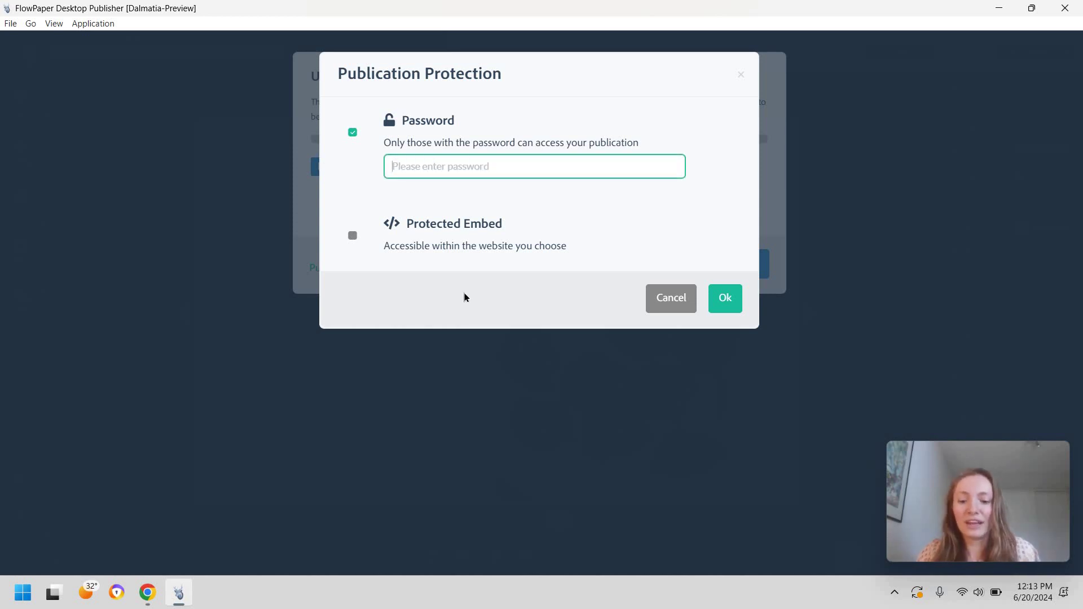
click(671, 226)
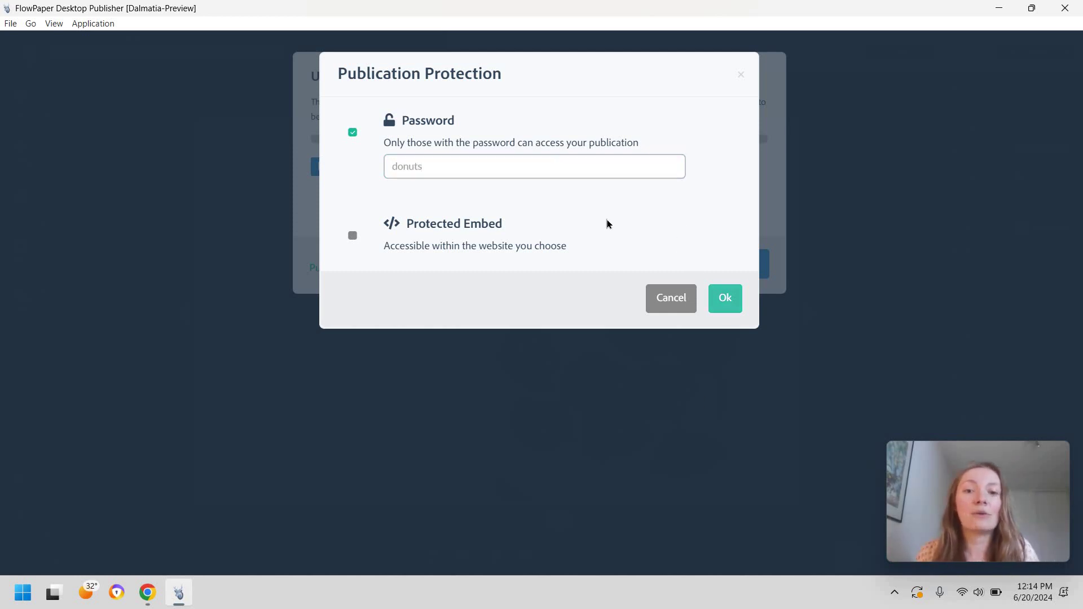
key(Return)
click(330, 169)
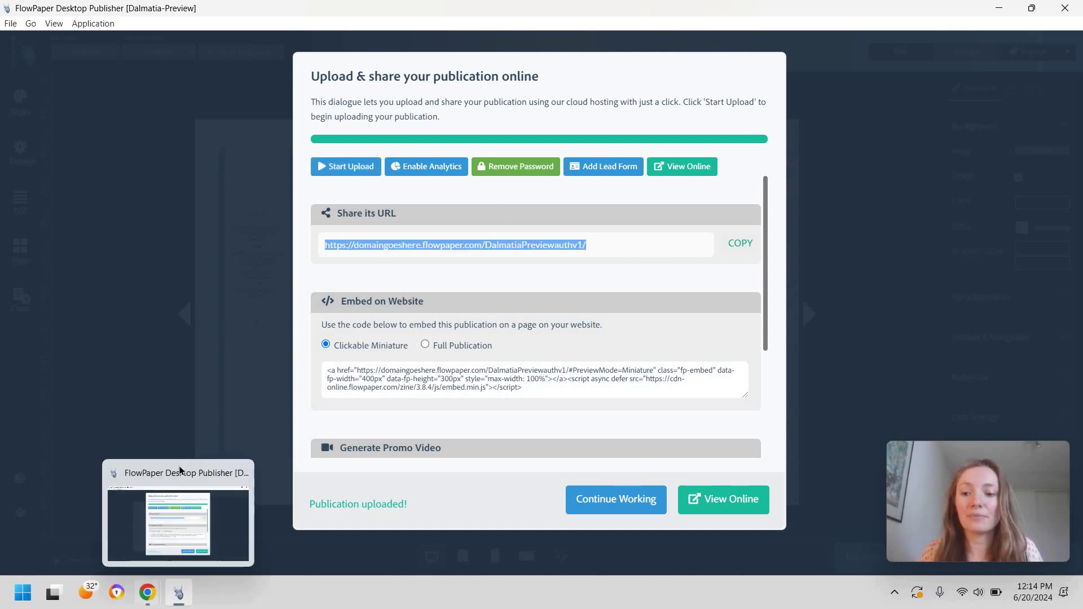
Step: Open the uploaded flipbook online and unlock it with the viewer password
click(147, 592)
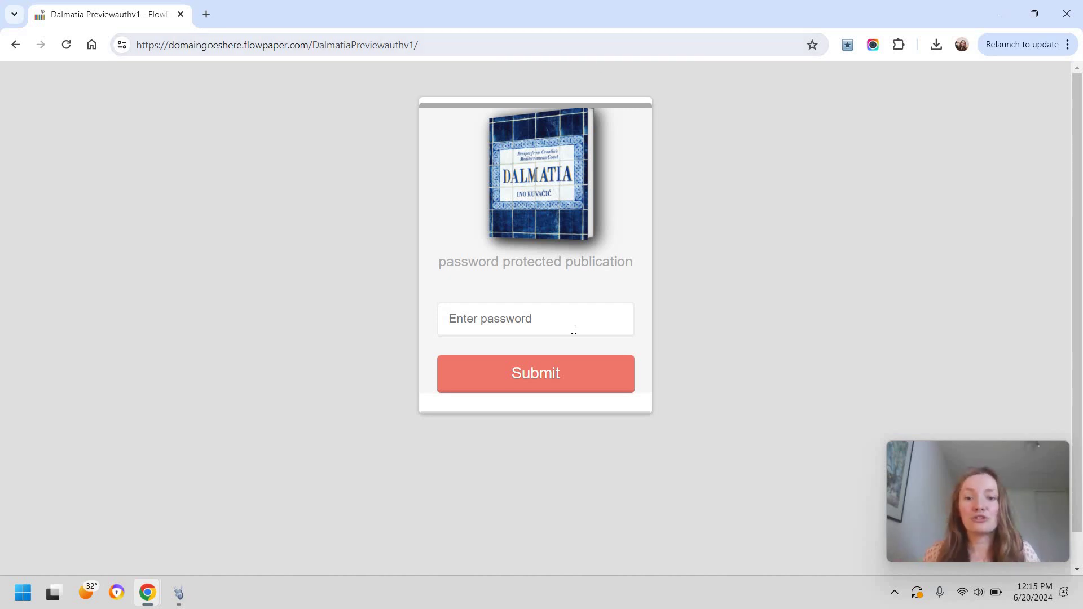
key(Tab)
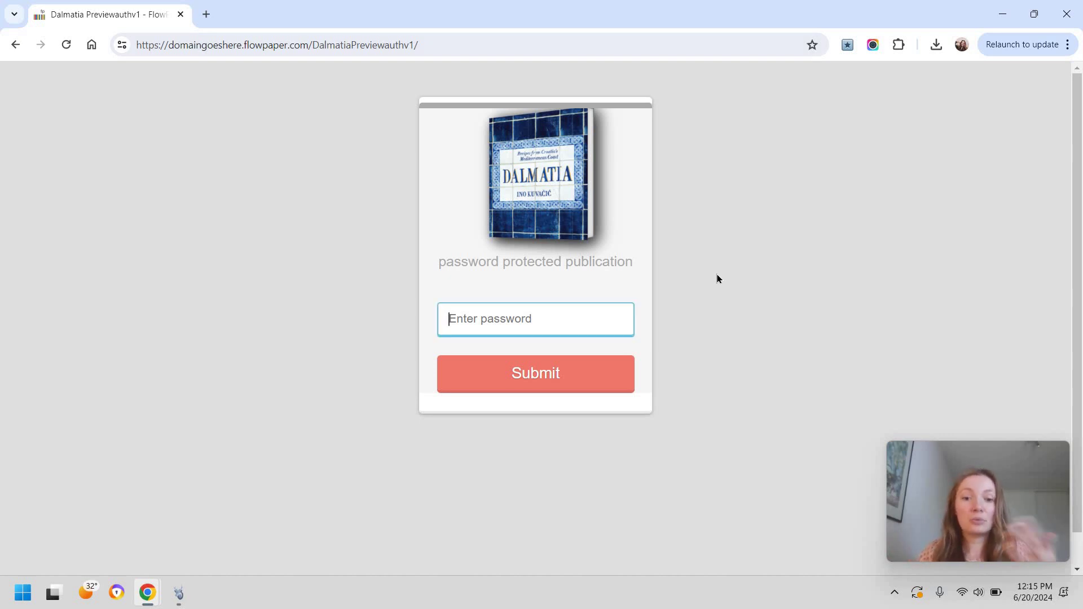
text(••••••)
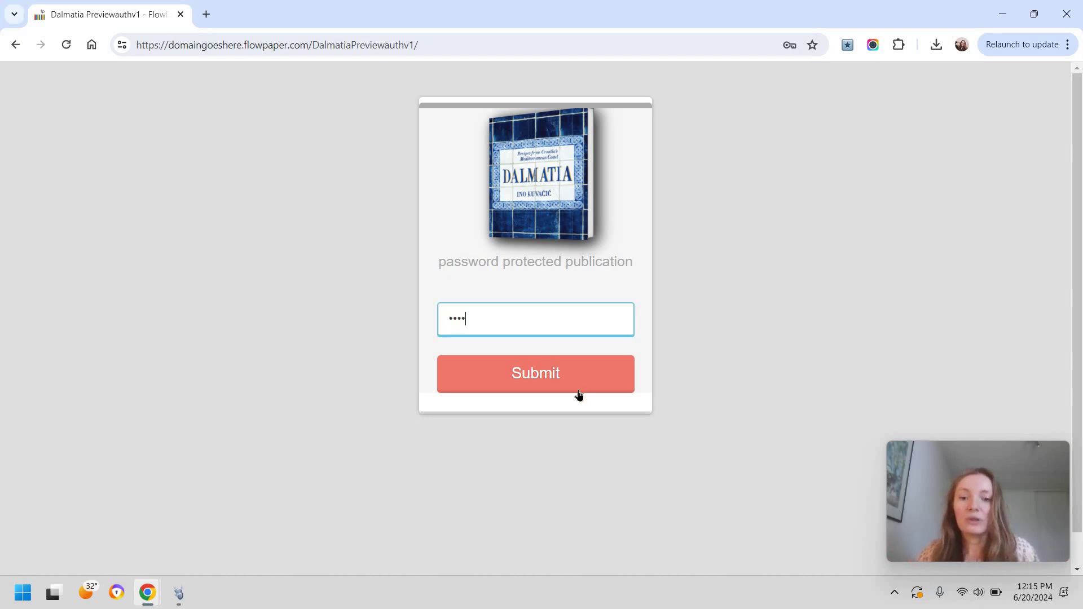
key(Return)
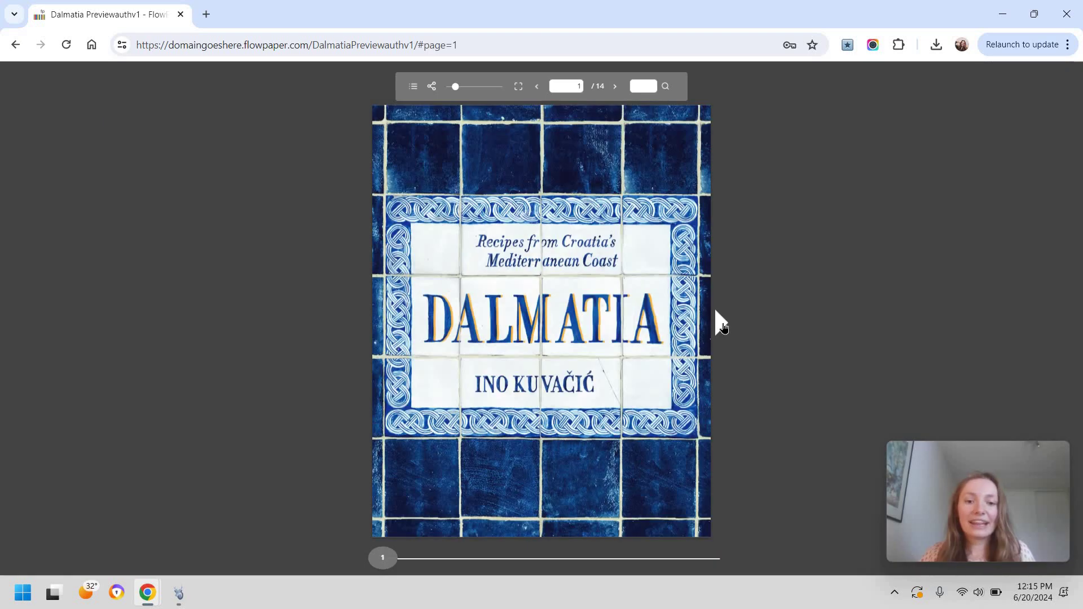
Step: Flip through the spreads to the recipes, then tick Protected Embed in Publication Protection
click(721, 324)
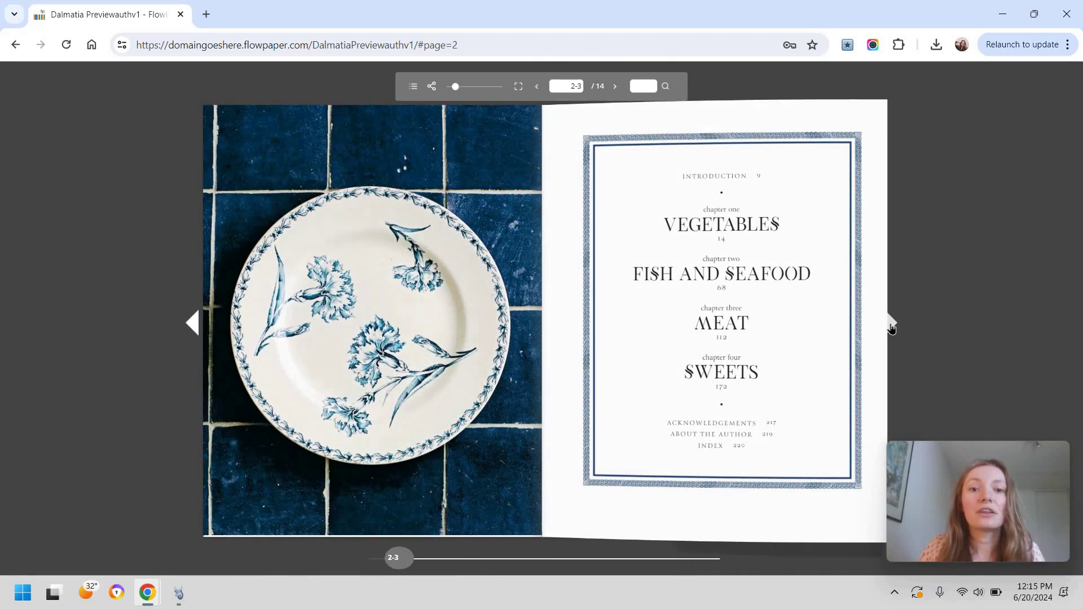
click(890, 327)
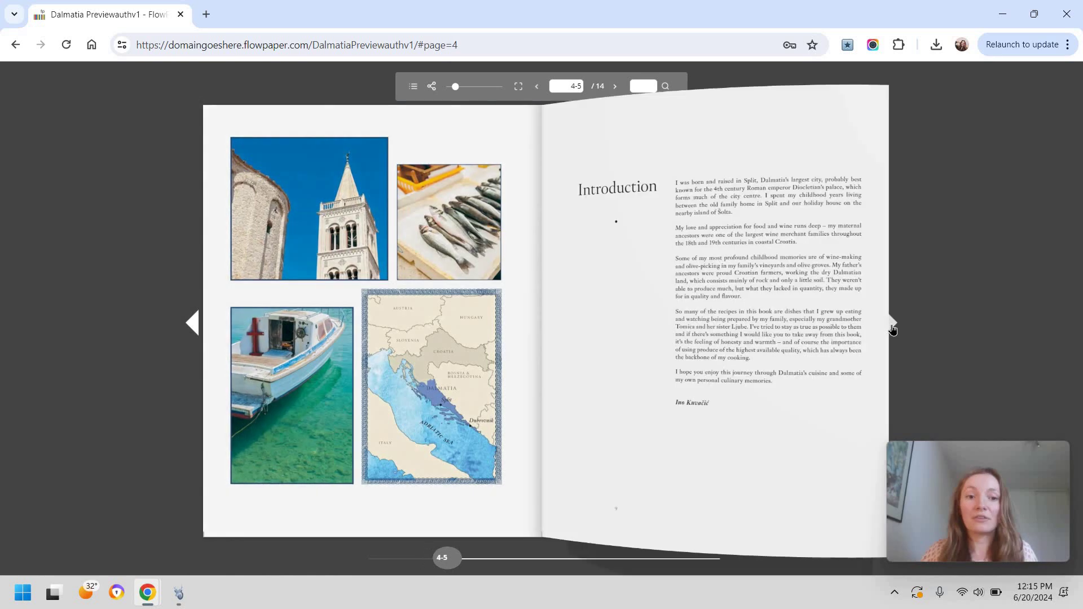
click(892, 325)
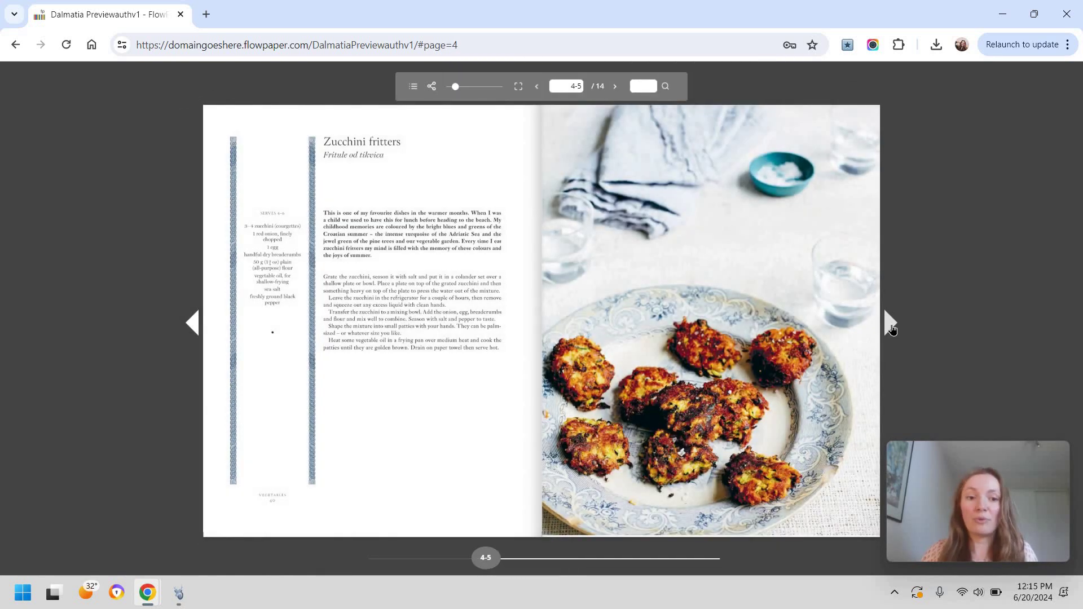
click(886, 318)
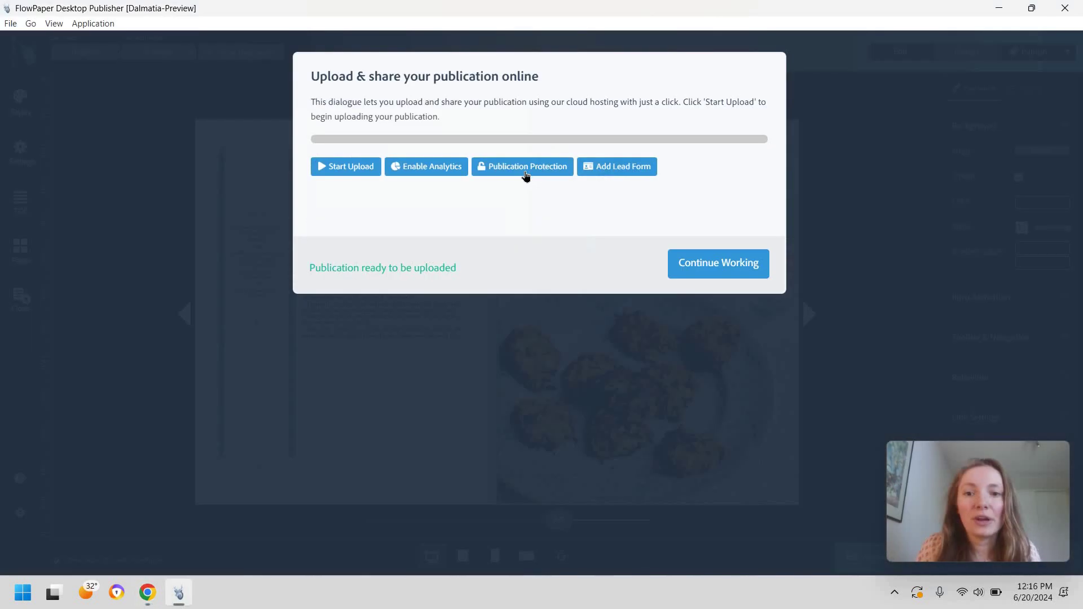
click(524, 171)
click(353, 211)
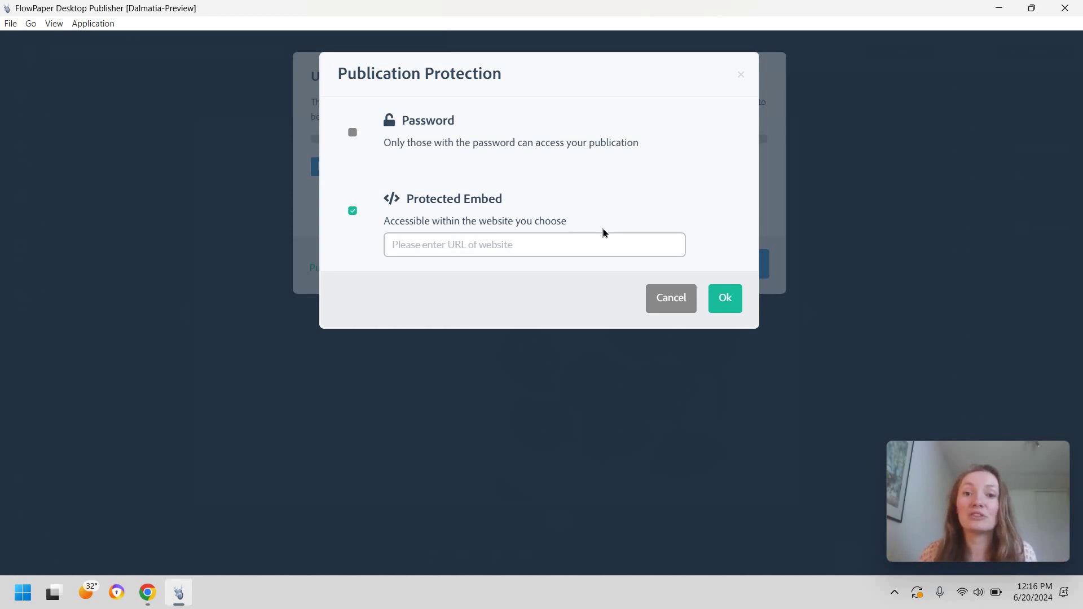
click(513, 245)
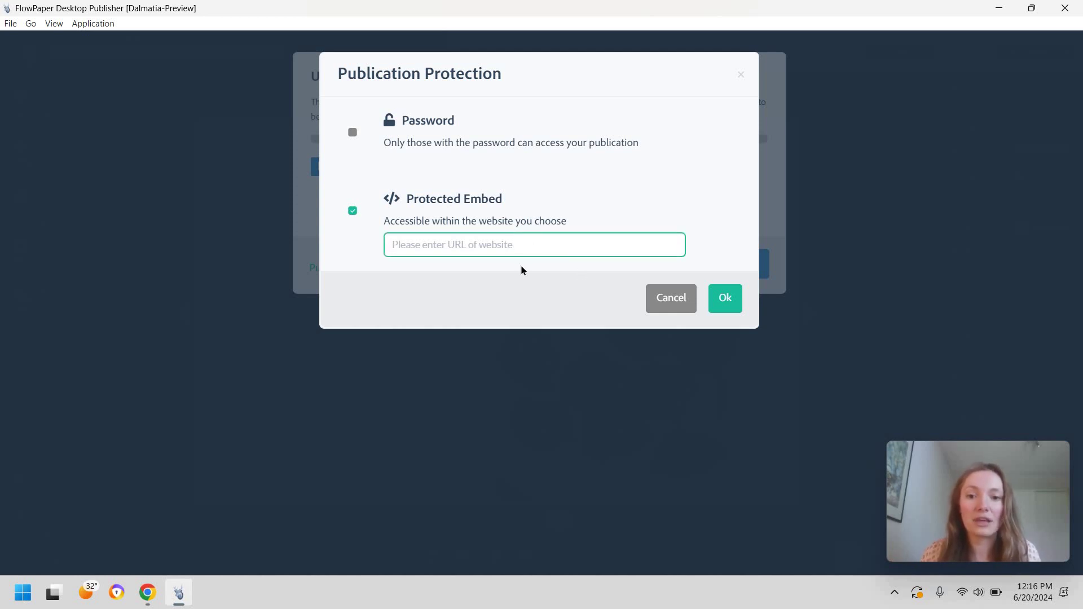
text(https://mktodyssey.com/)
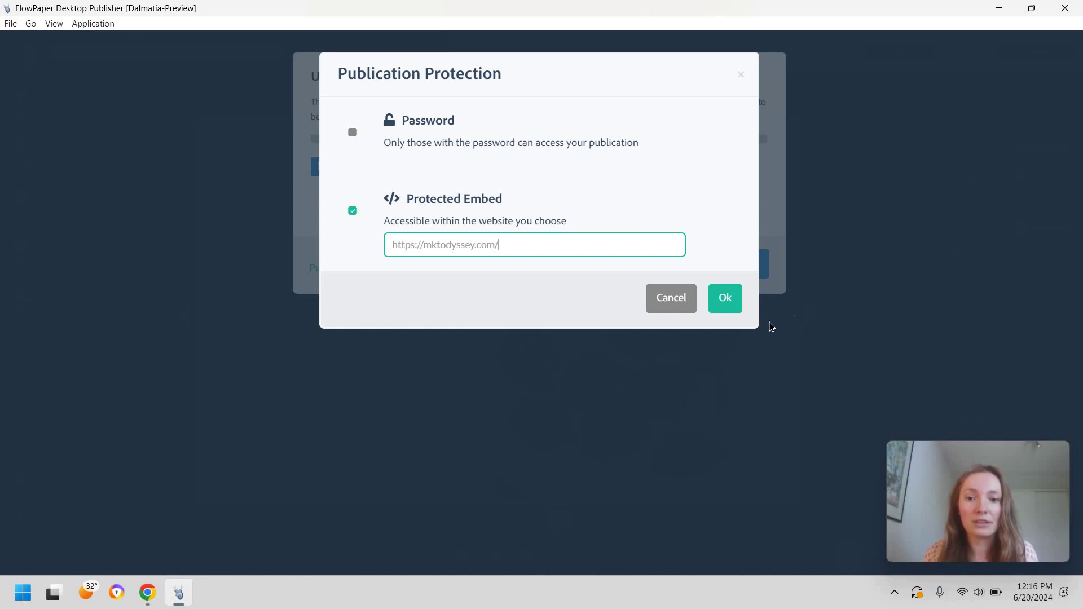
Step: Confirm the protected embed, upload the flipbook, and switch the embed code to Full Publication
key(Return)
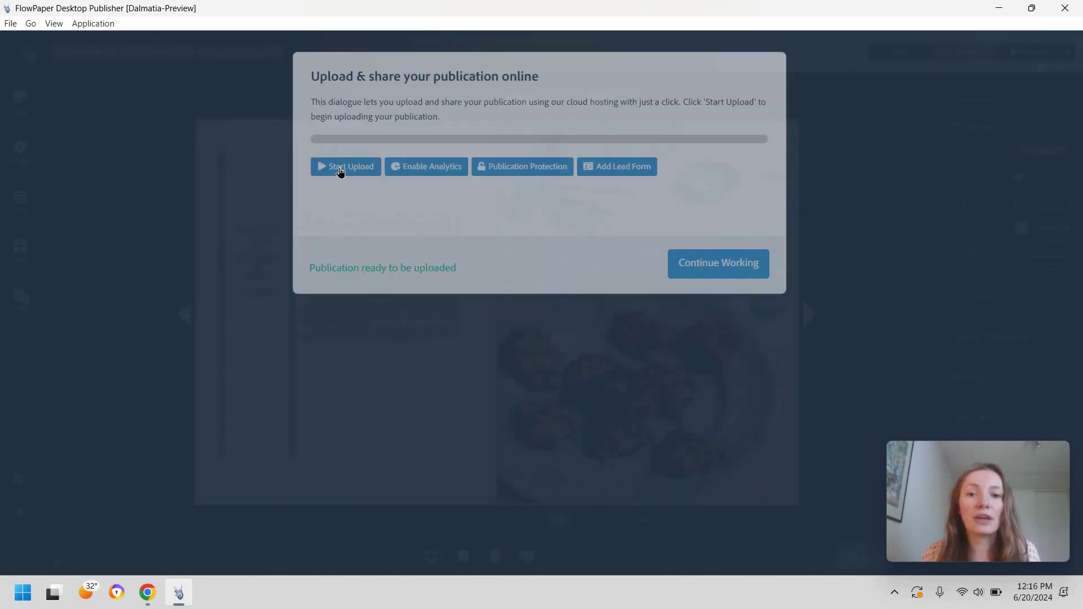
click(340, 167)
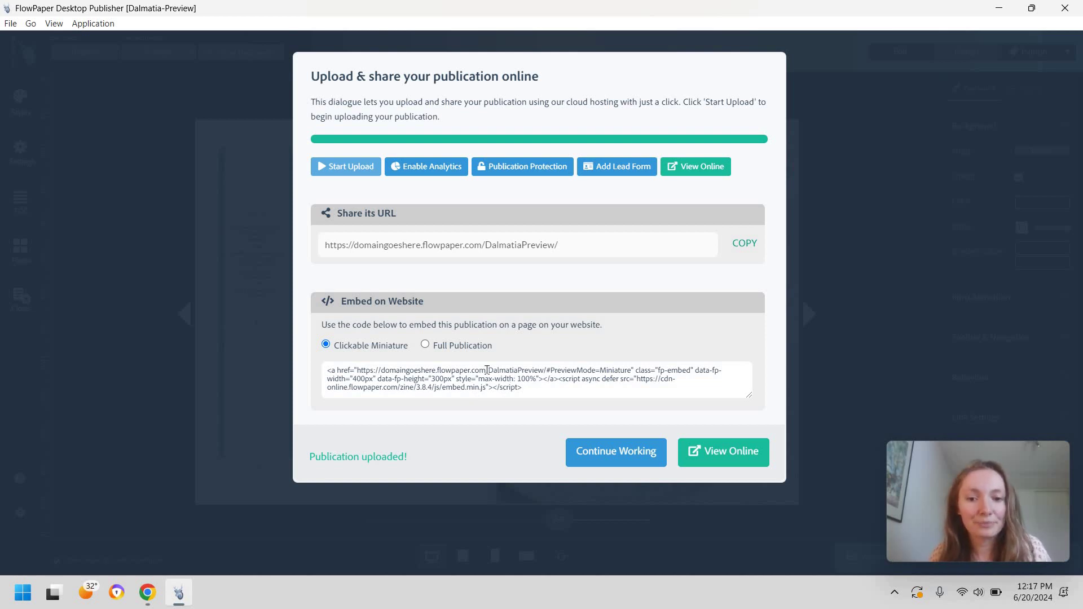
click(425, 344)
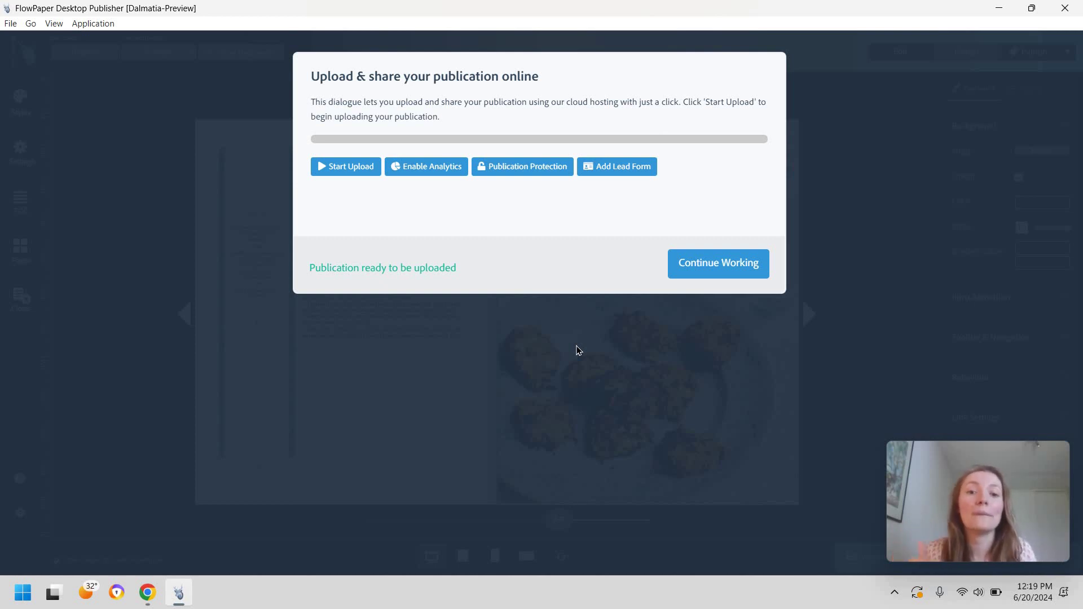
Step: Open the lead capture settings, try page 4, leave Ask for name unchecked, and edit the title
click(635, 172)
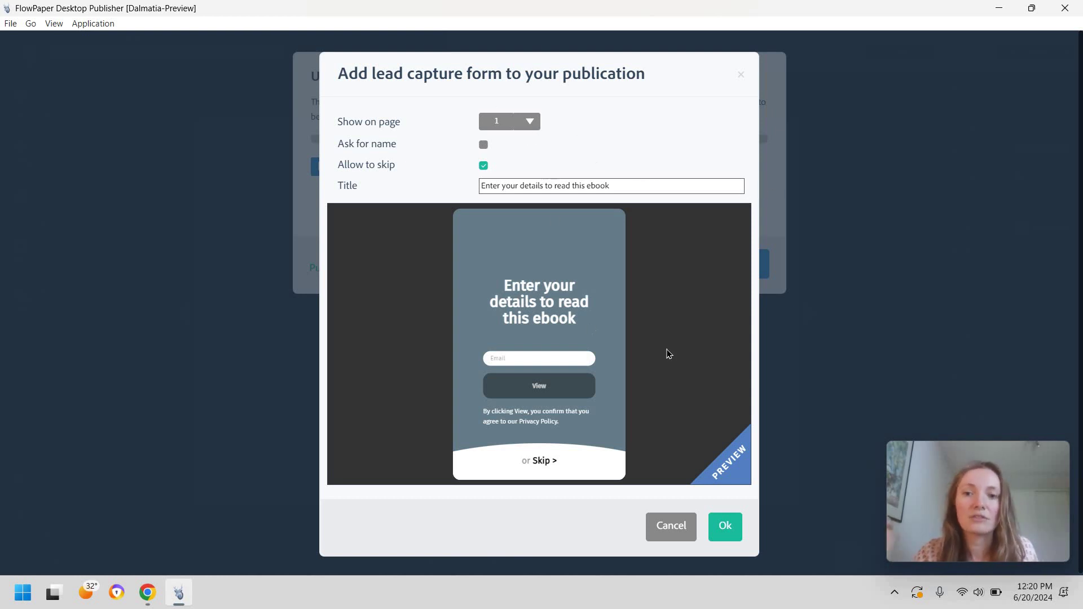
click(527, 122)
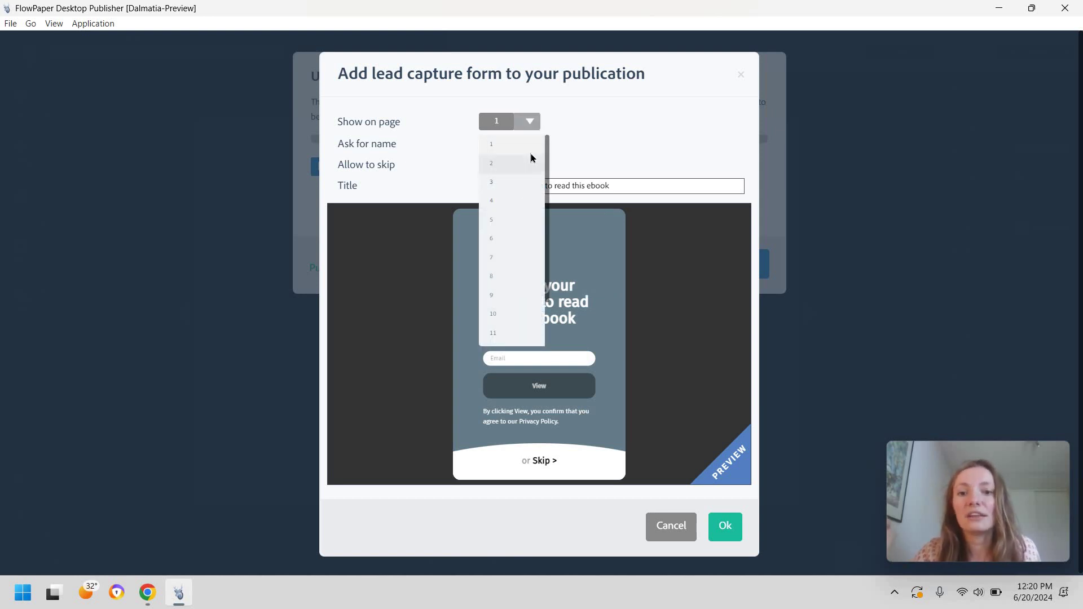
click(507, 202)
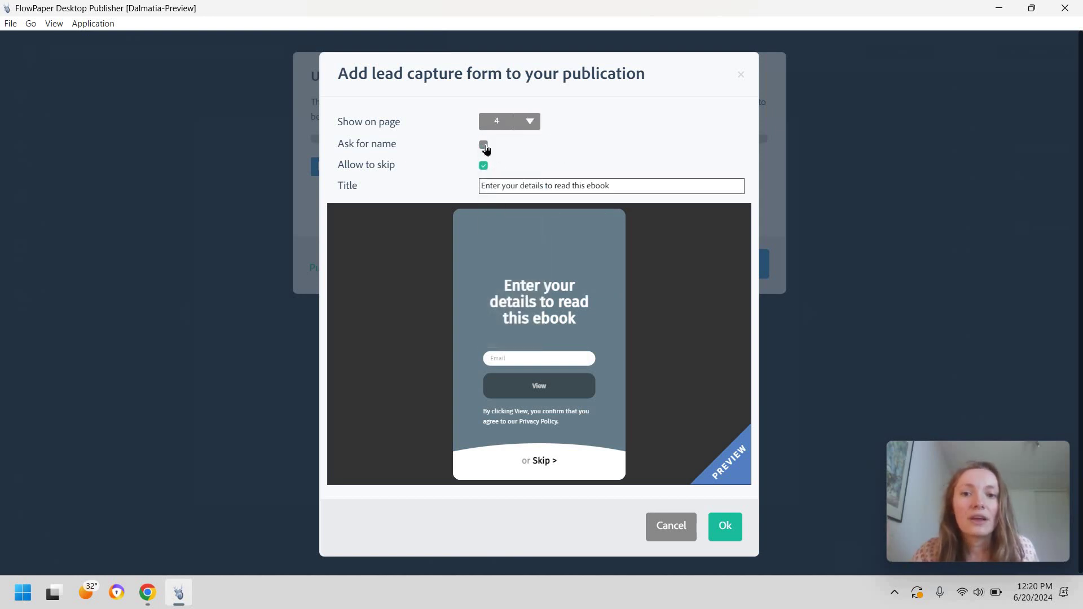
click(484, 146)
click(483, 168)
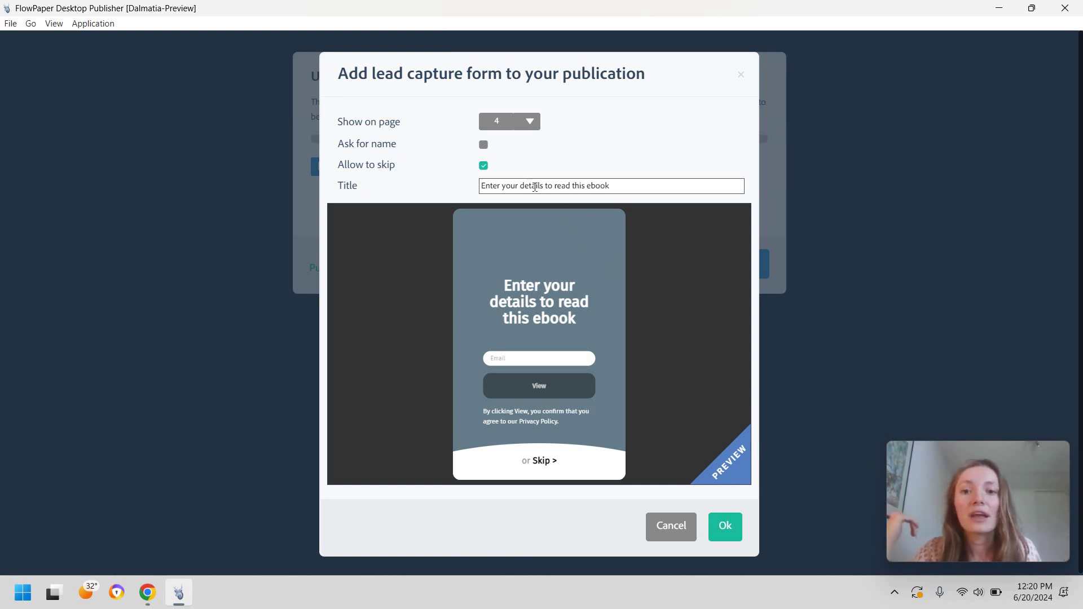
click(691, 180)
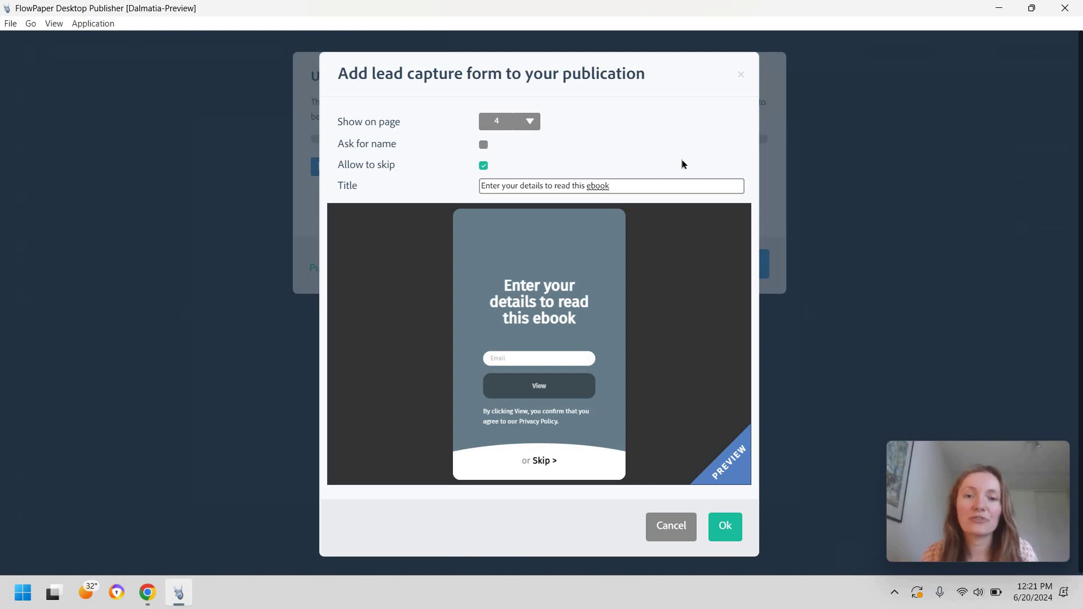
Step: Show the form on page 1, keep Allow to skip on, and leave Ask for name unchecked
click(537, 124)
key(Up)
key(Up)
key(Up)
key(Return)
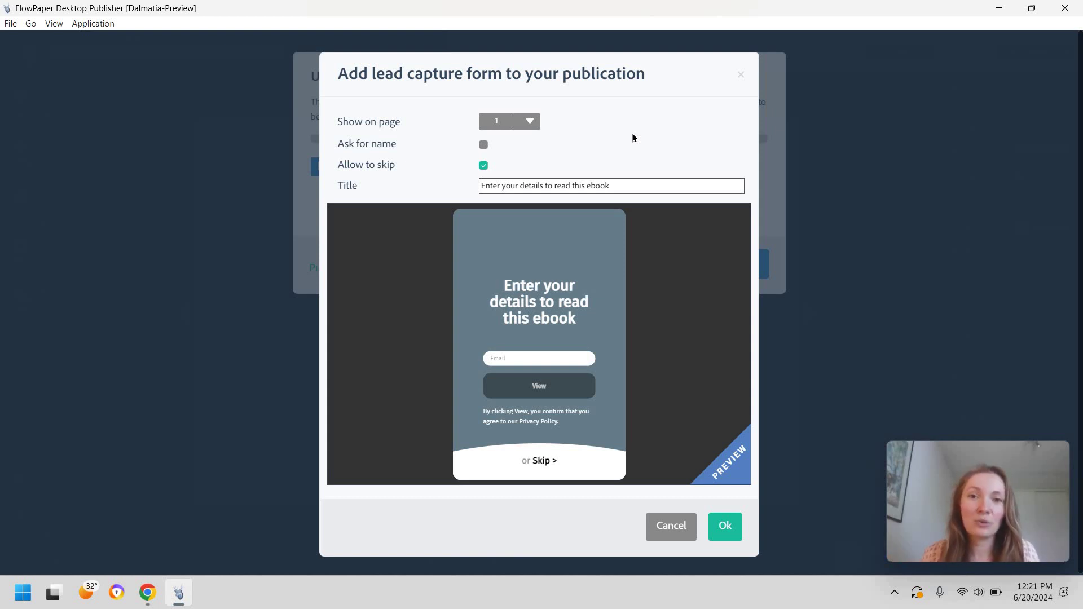
click(485, 166)
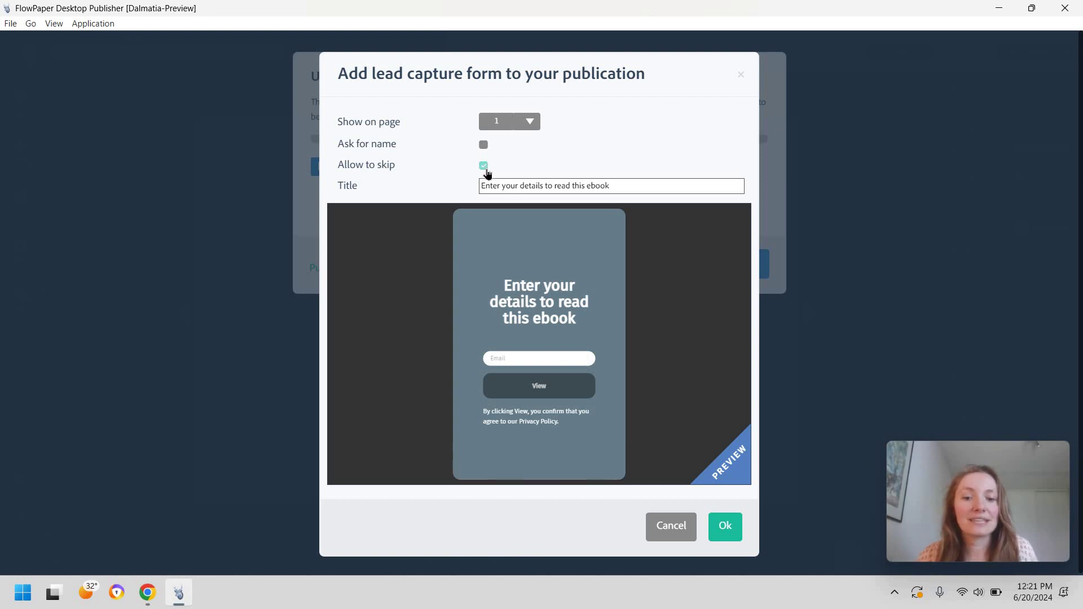
key(space)
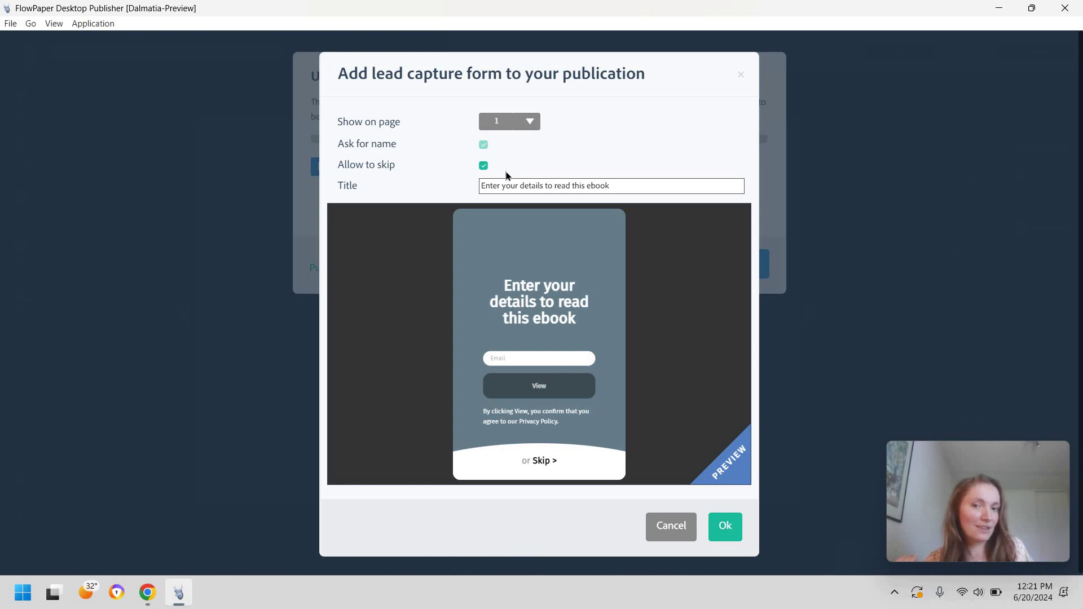
key(shift+Tab)
key(space)
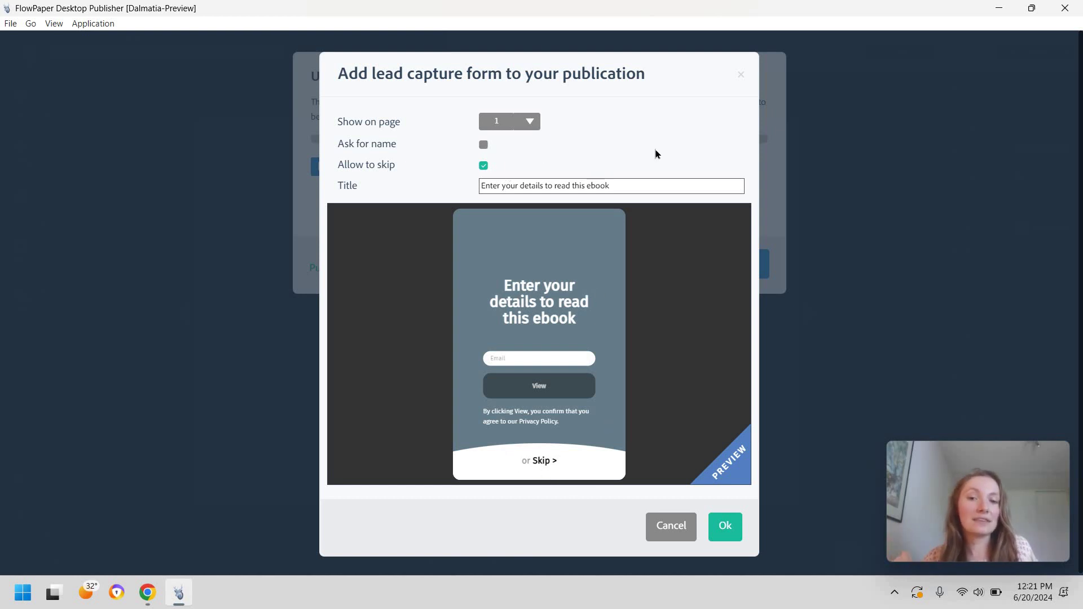
key(space)
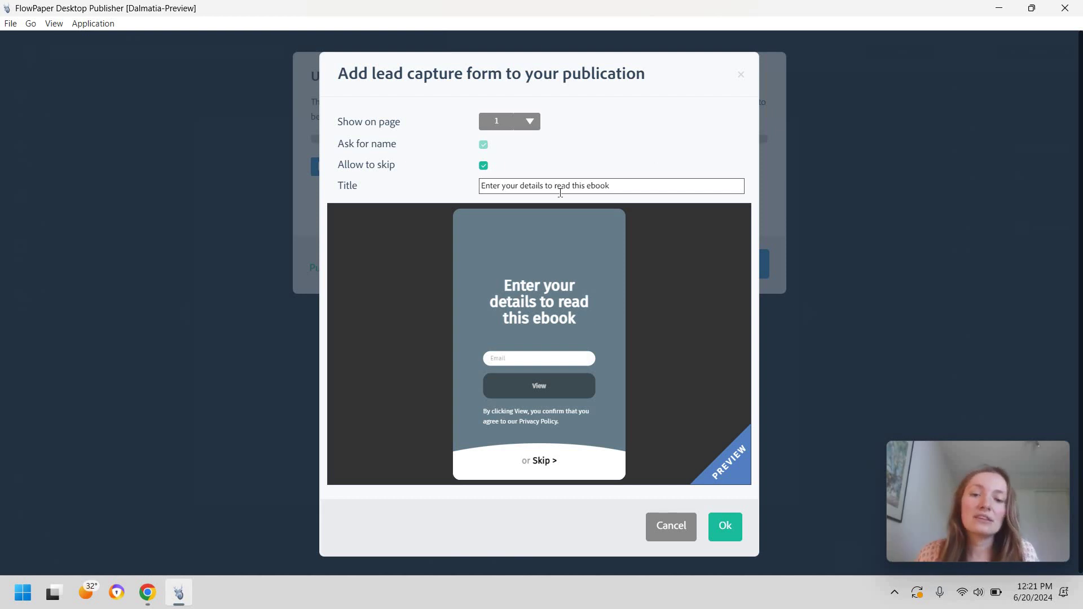
click(483, 145)
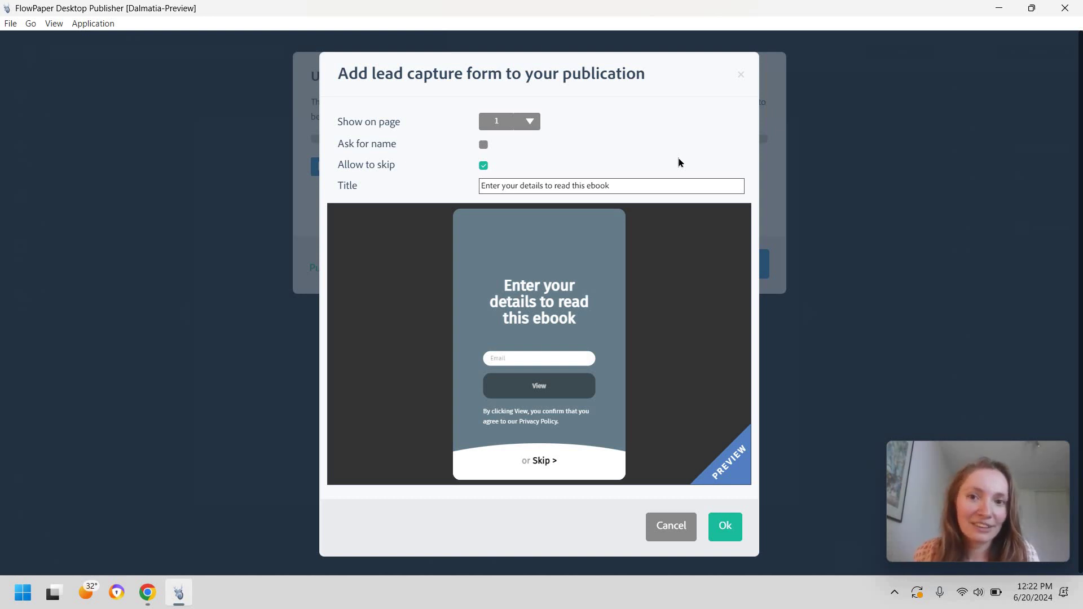
Step: Save the lead form, turn off Sharing, keep Download and Print disabled, and enable text selection
click(725, 527)
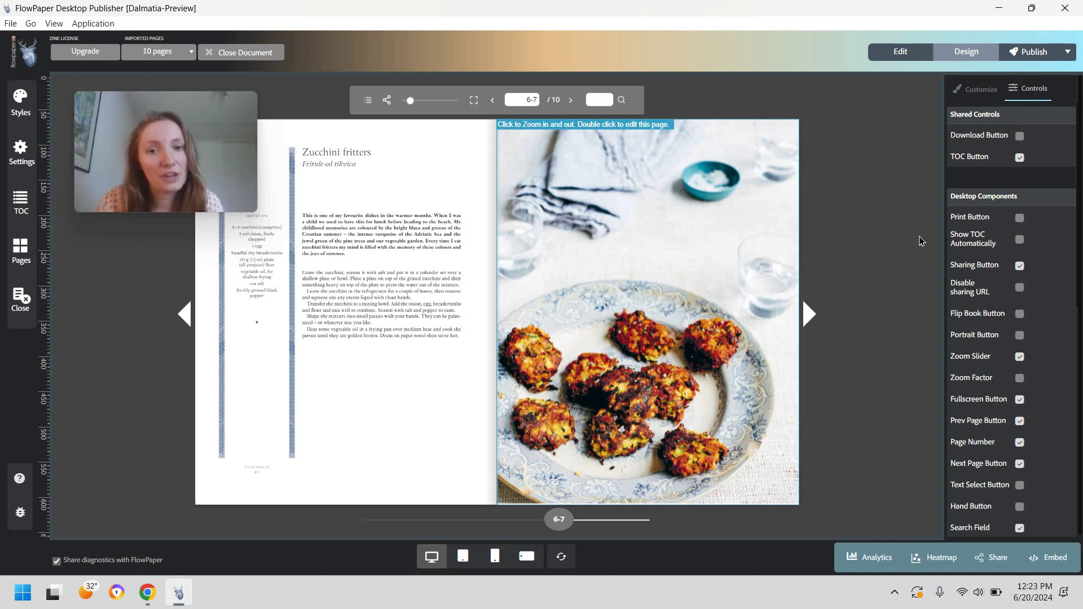
click(1019, 265)
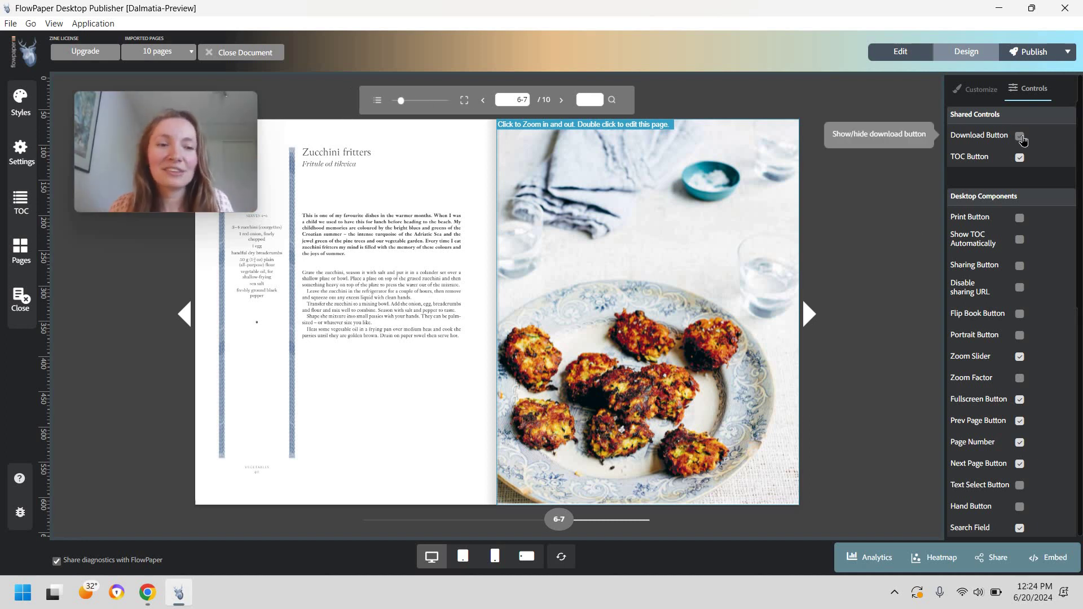
click(1020, 137)
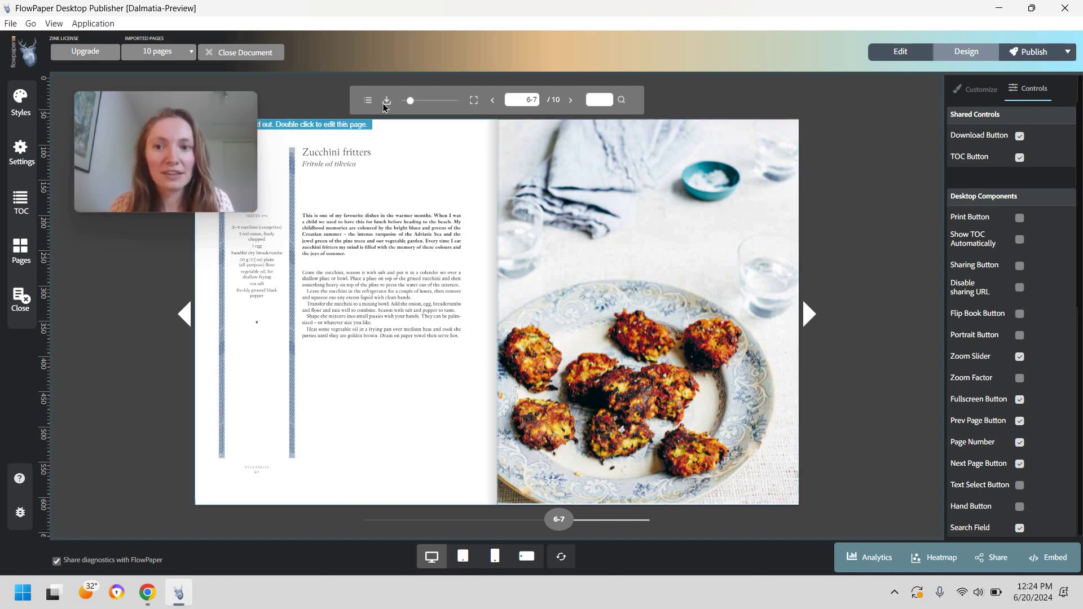
click(1020, 137)
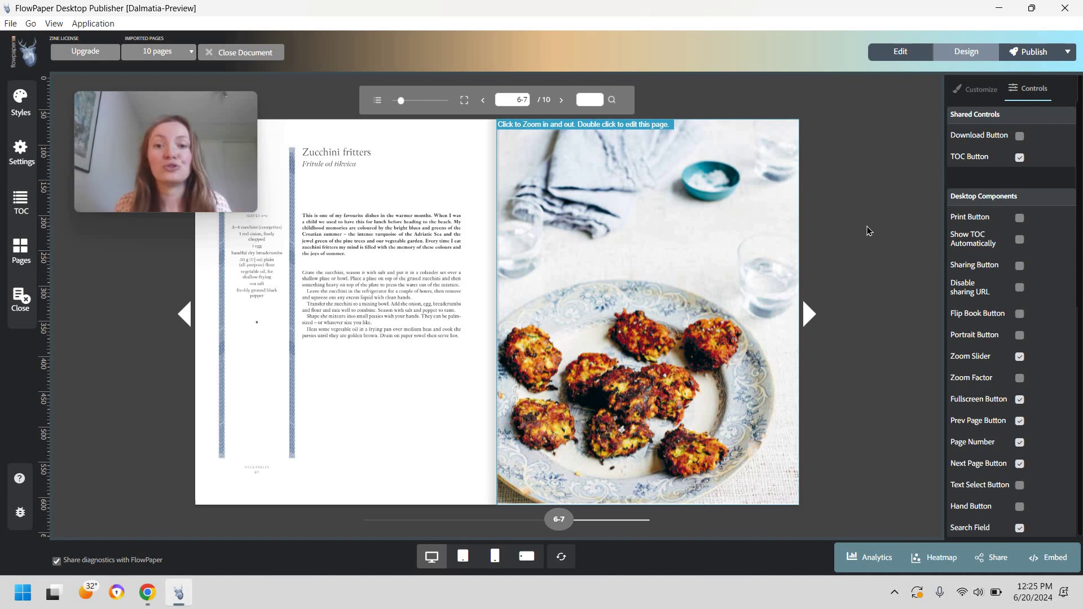
click(1020, 219)
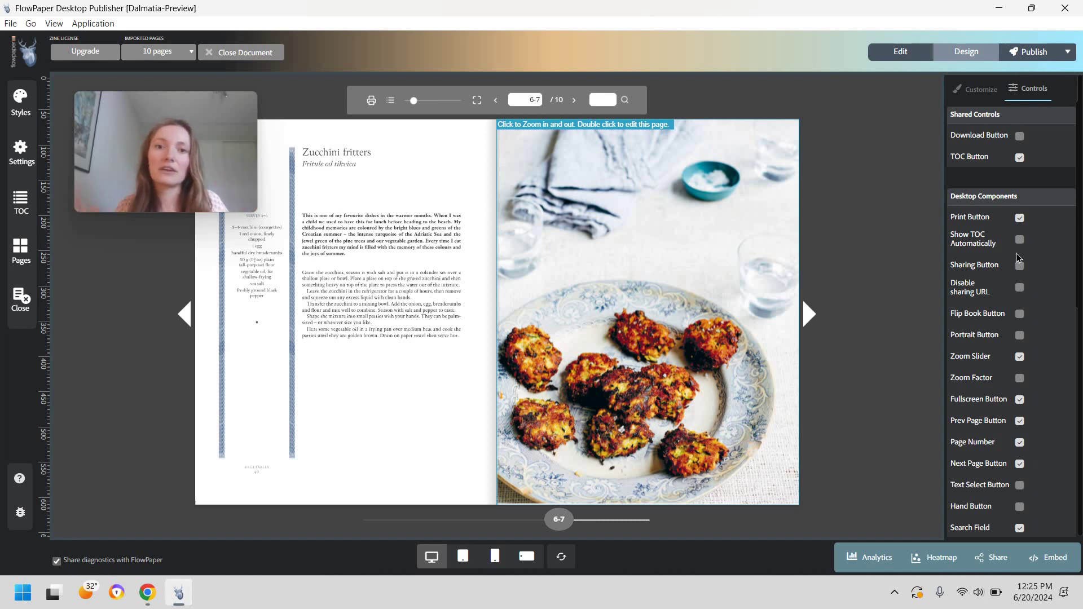
click(1020, 219)
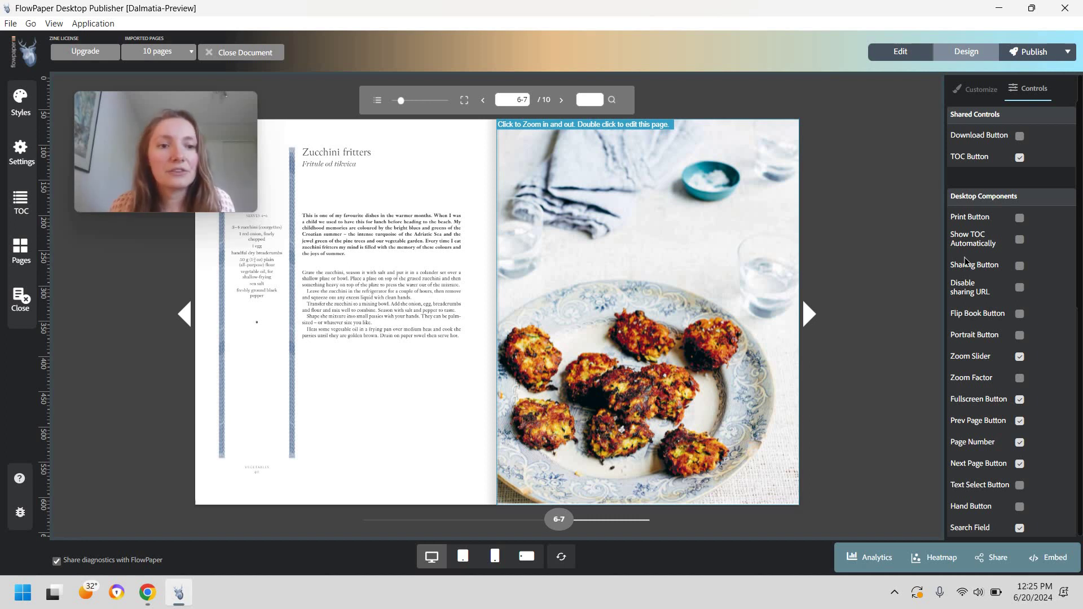
click(1022, 488)
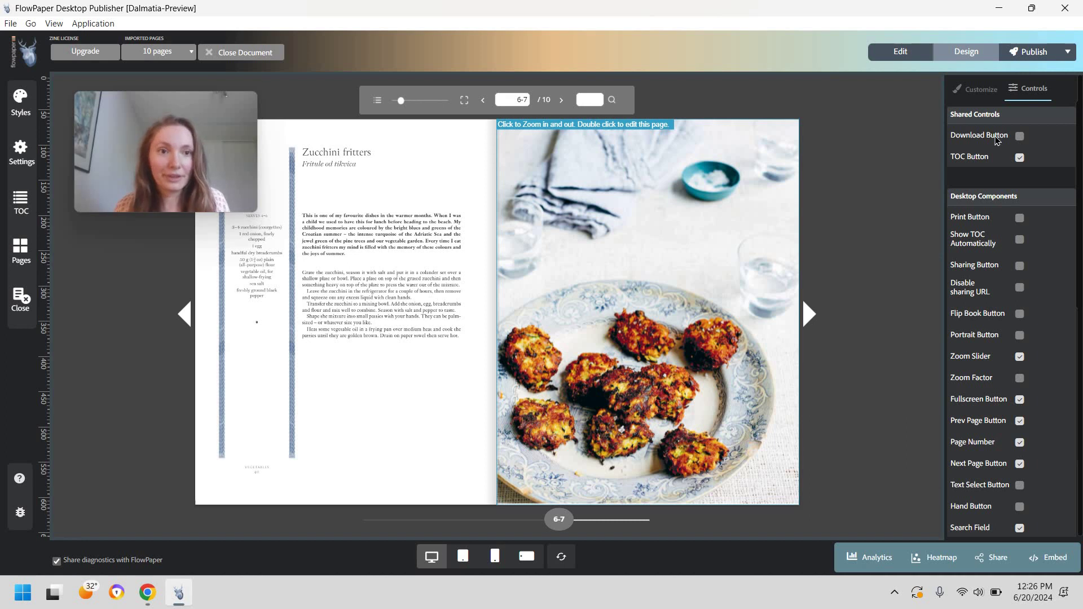
Step: Publish via Cloud Hosted and view the flipbook online, zooming into the Introduction spread
click(1018, 61)
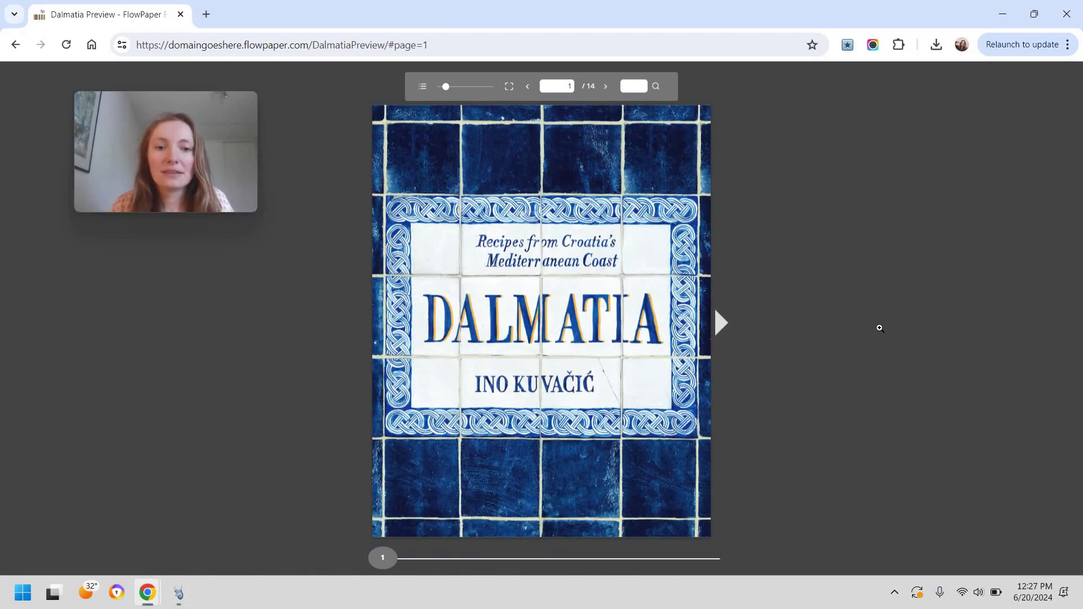
click(879, 326)
click(890, 323)
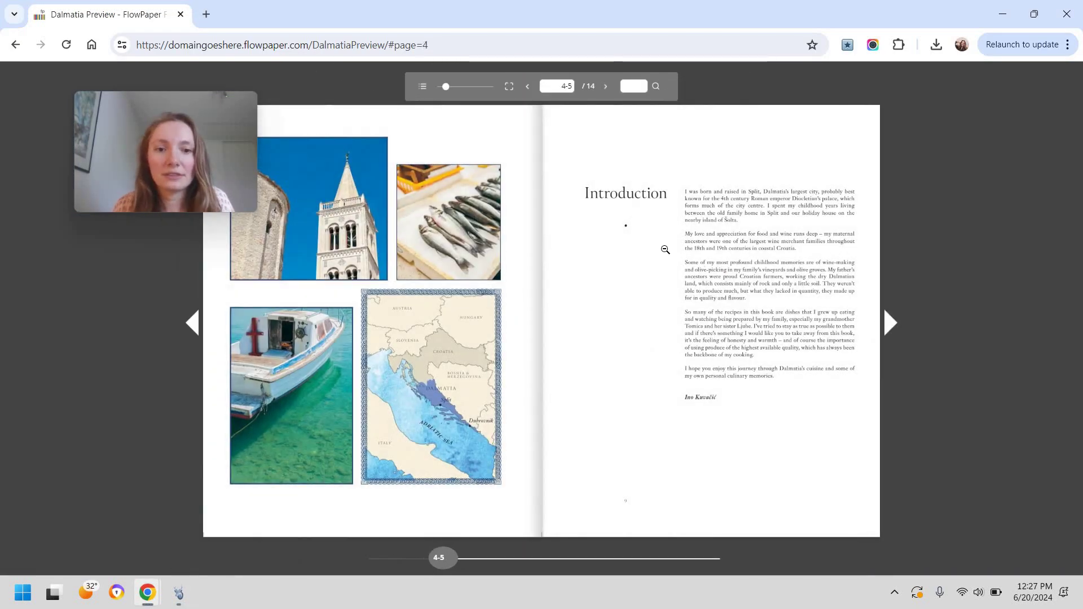
click(665, 249)
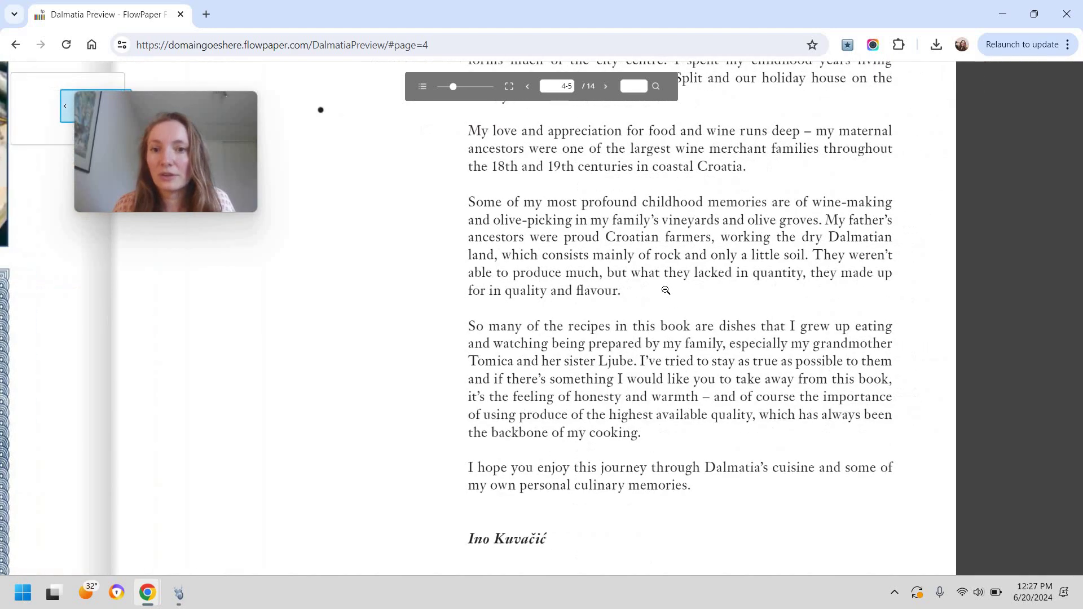
click(604, 293)
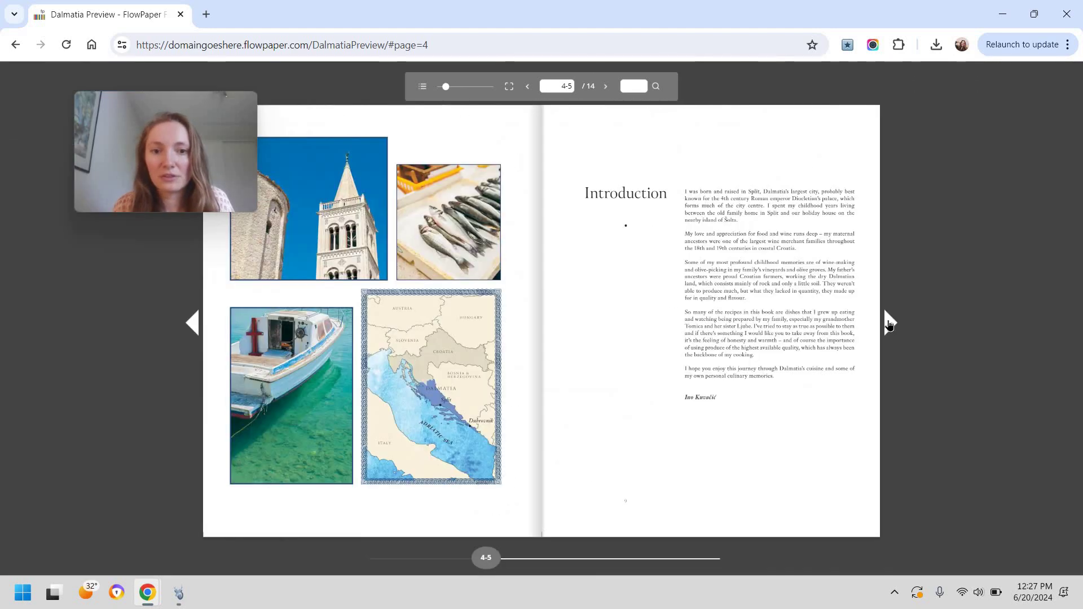
Step: Zoom into the Zucchini fritters and Black risotto recipes, then return to the desktop publisher
key(Right)
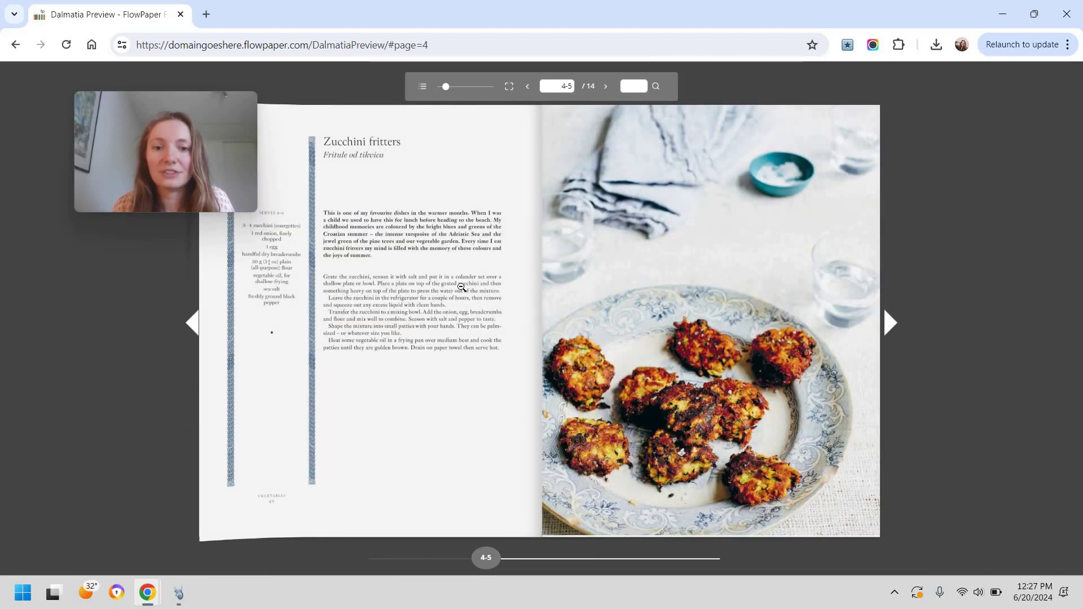
click(300, 278)
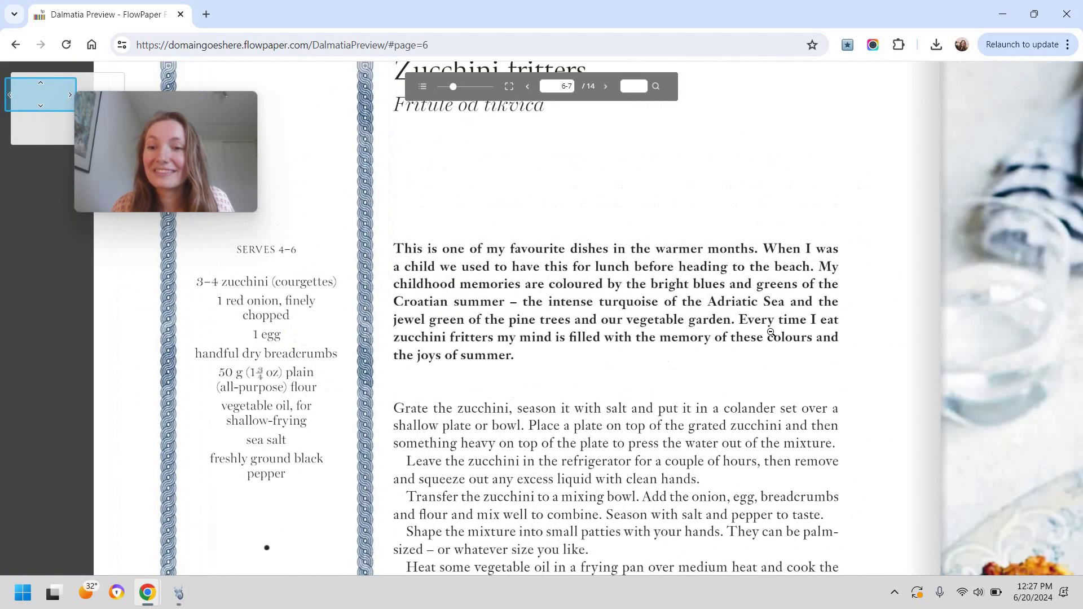
click(920, 319)
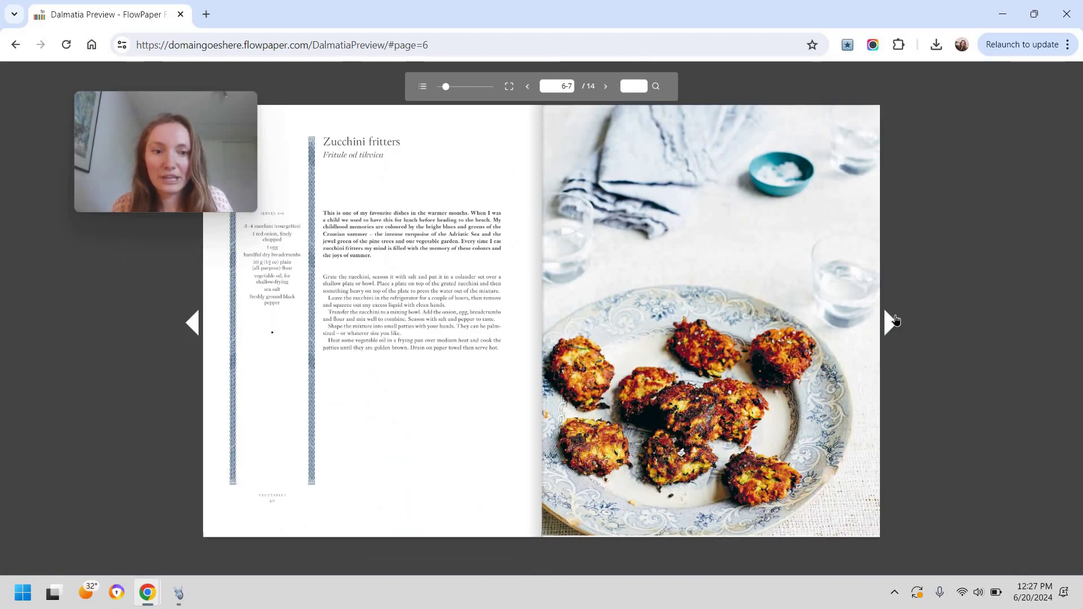
key(Right)
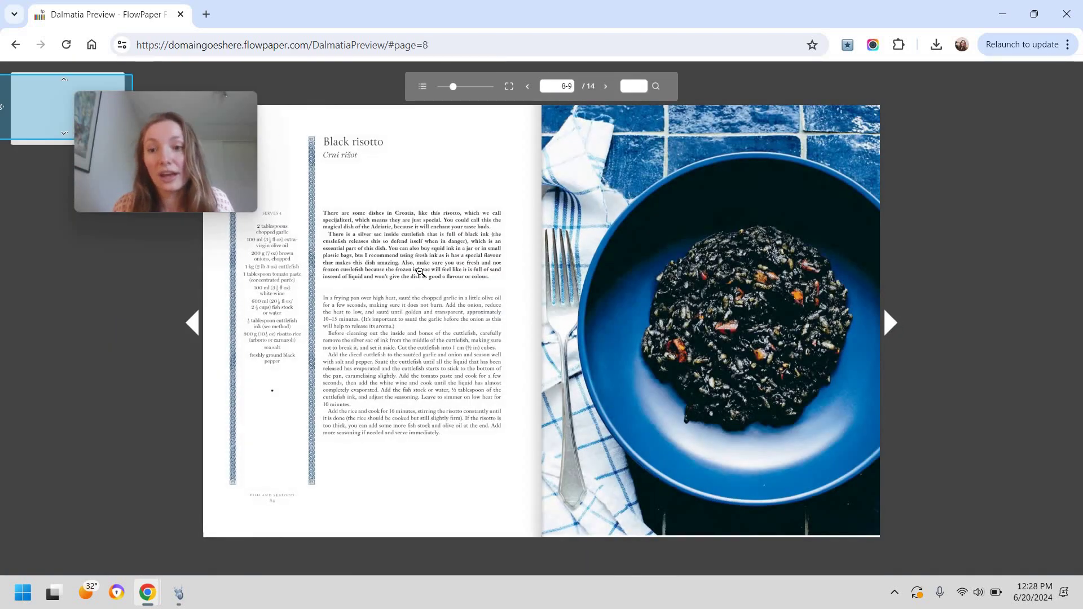
click(406, 282)
key(alt+Tab)
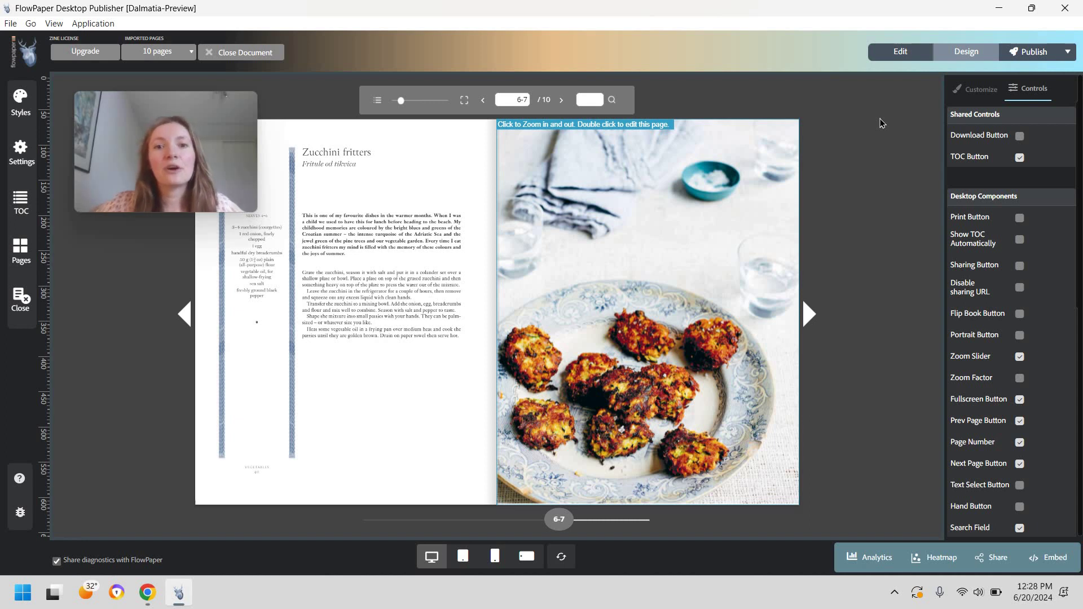
click(1020, 137)
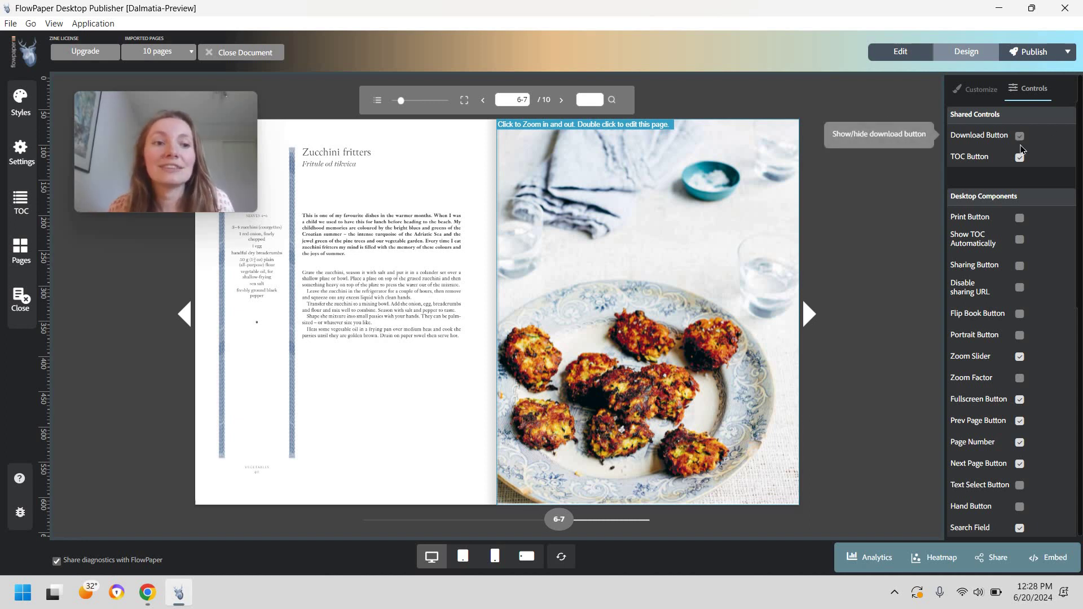
click(1020, 218)
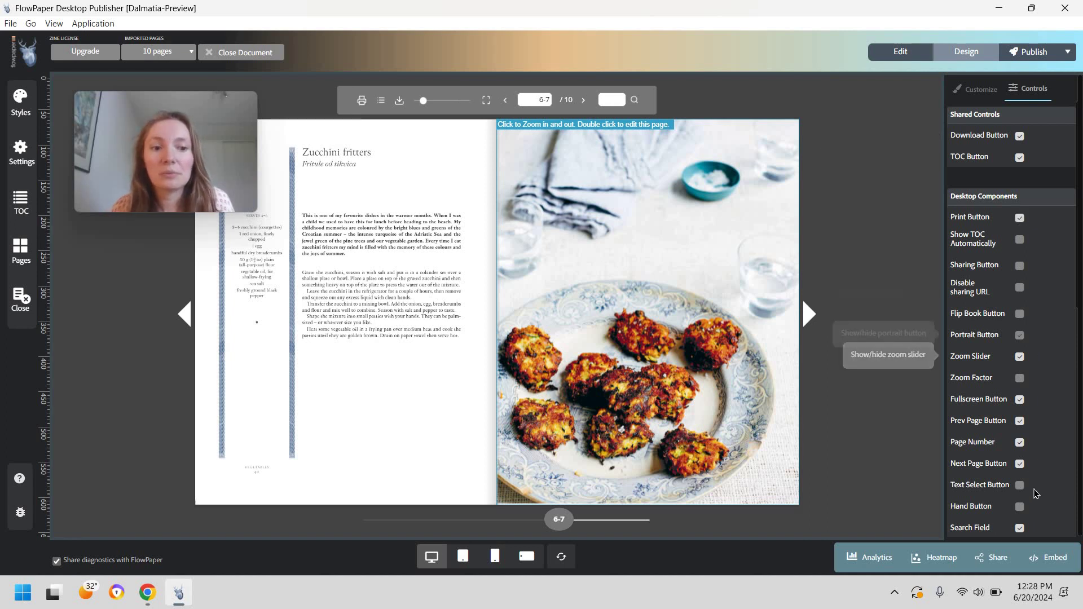
click(1019, 485)
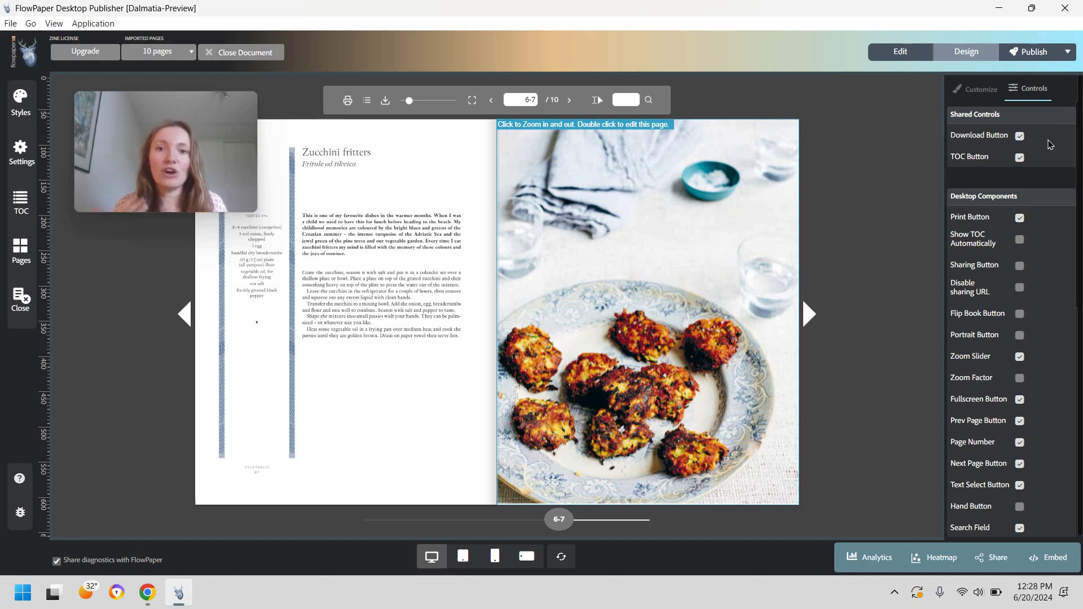
click(1019, 136)
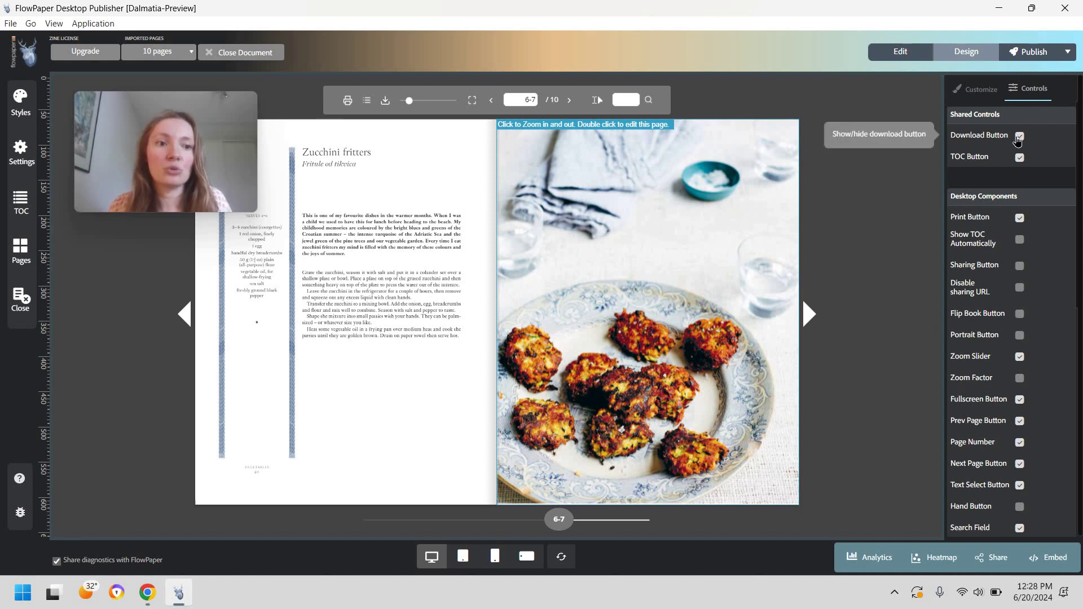
click(1018, 218)
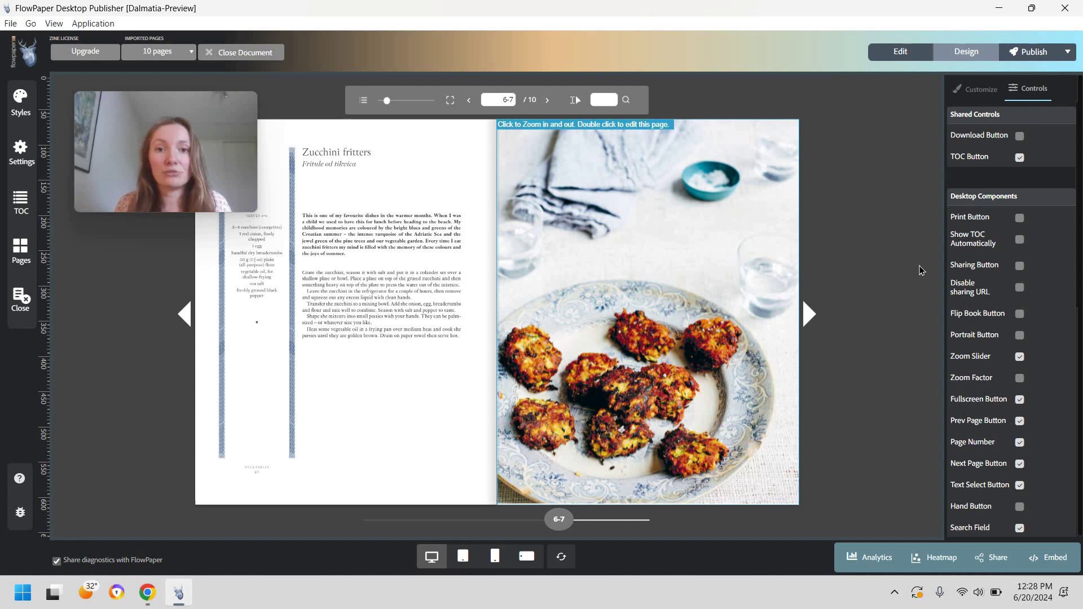
click(1018, 486)
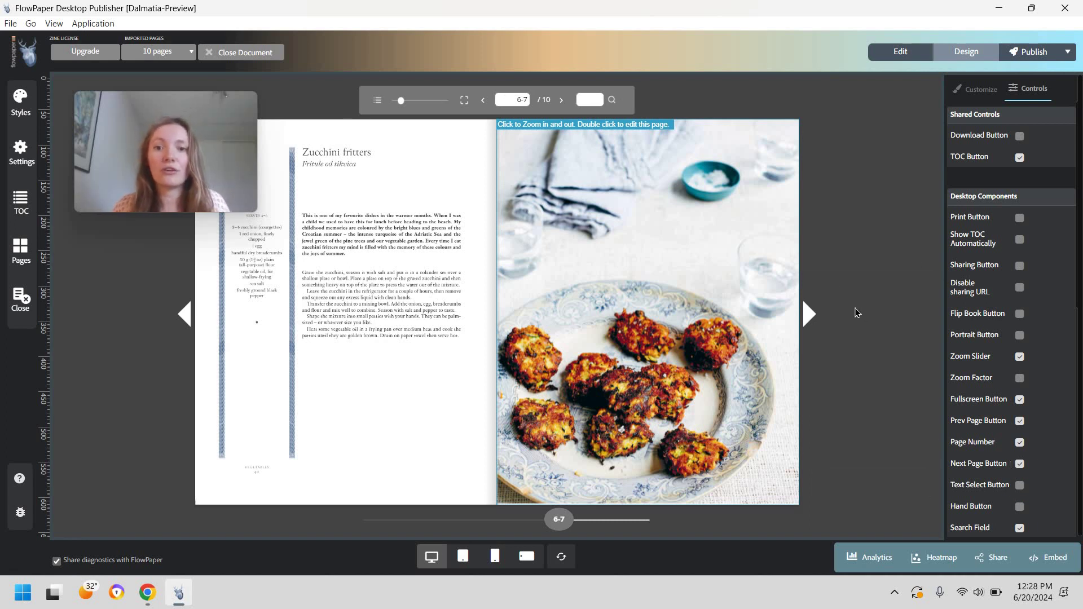